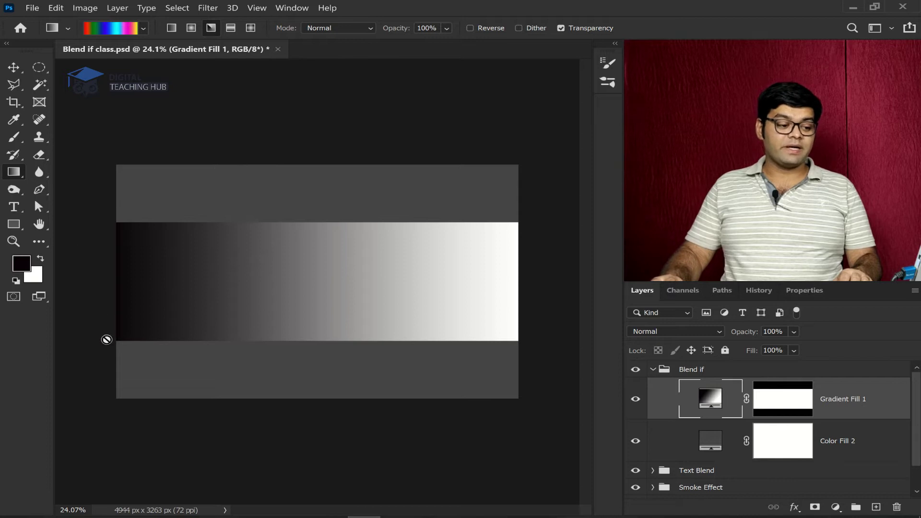
In Gradient Fill 1's blending options, keep Blend If on Gray, try a This Layer black point of 110, and restore it to 0.
double_click(892, 403)
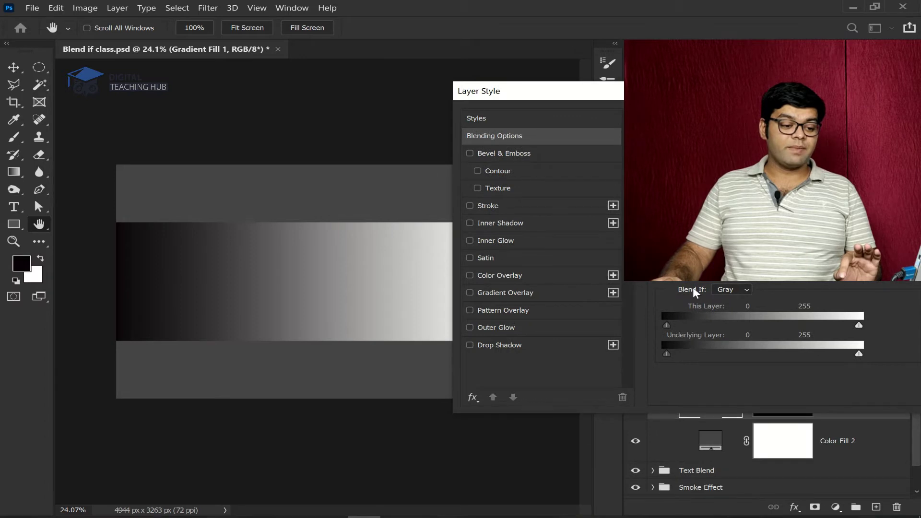
left_click(739, 288)
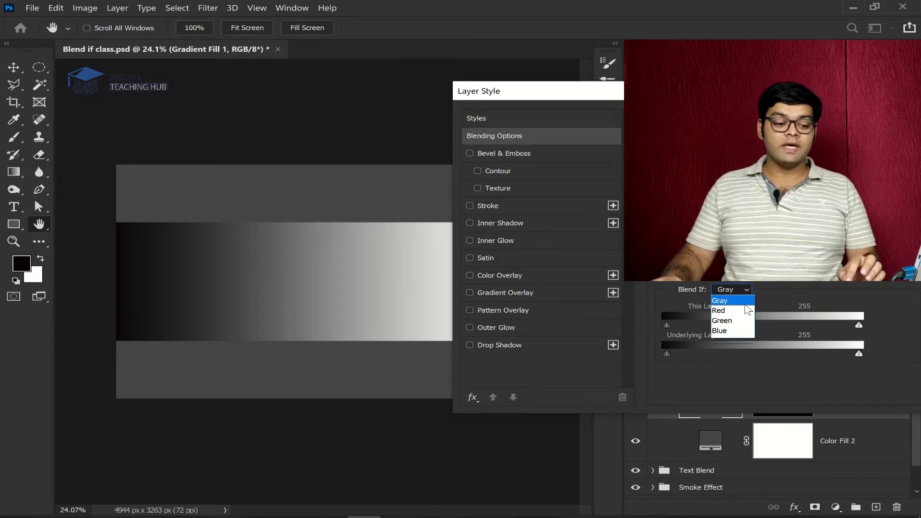
left_click(745, 301)
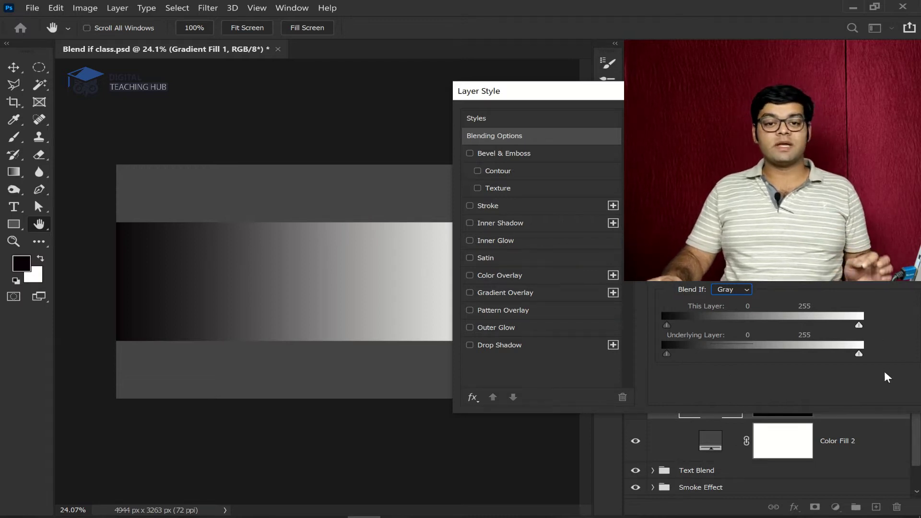
left_click_drag(667, 326, 750, 327)
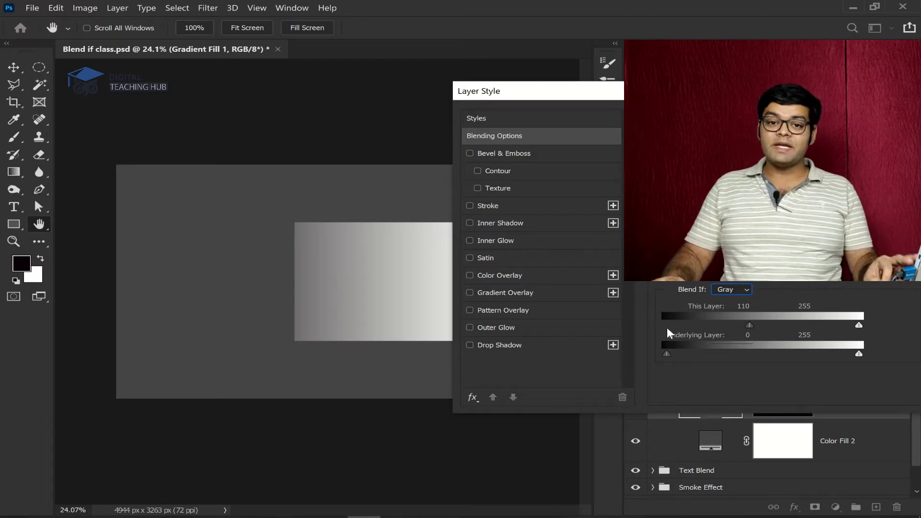
left_click_drag(749, 325, 748, 325)
left_click_drag(673, 321, 628, 317)
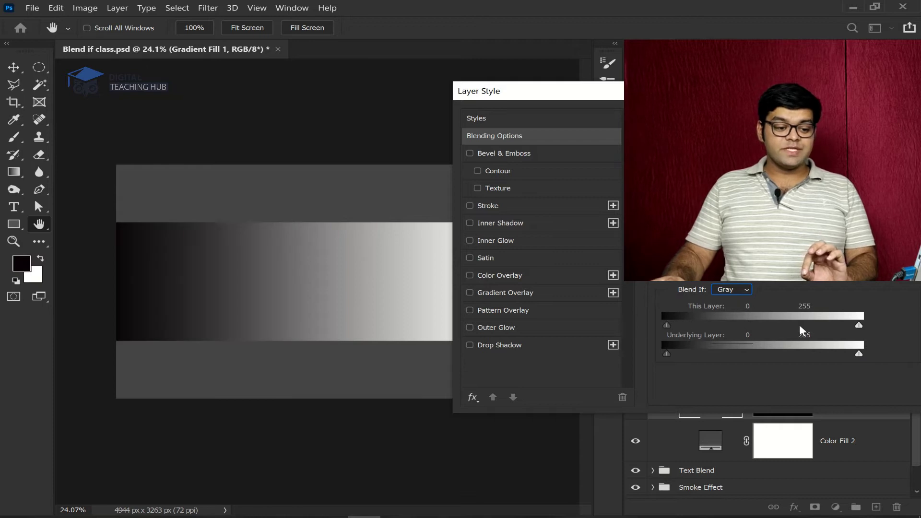
Lower the This Layer white point to 189 to hide the gradient's brightest tones, keeping the canvas in view.
left_click_drag(860, 324, 811, 324)
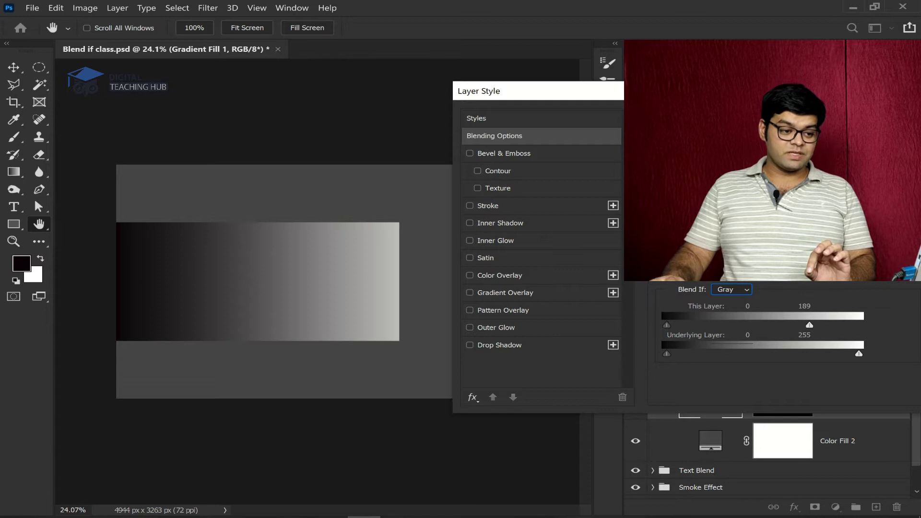
left_click_drag(671, 91, 642, 127)
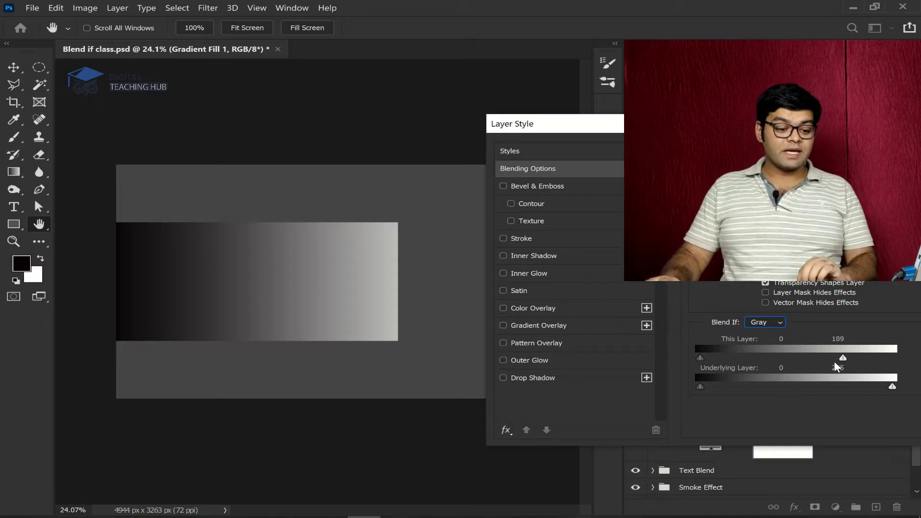
left_click_drag(681, 123, 766, 118)
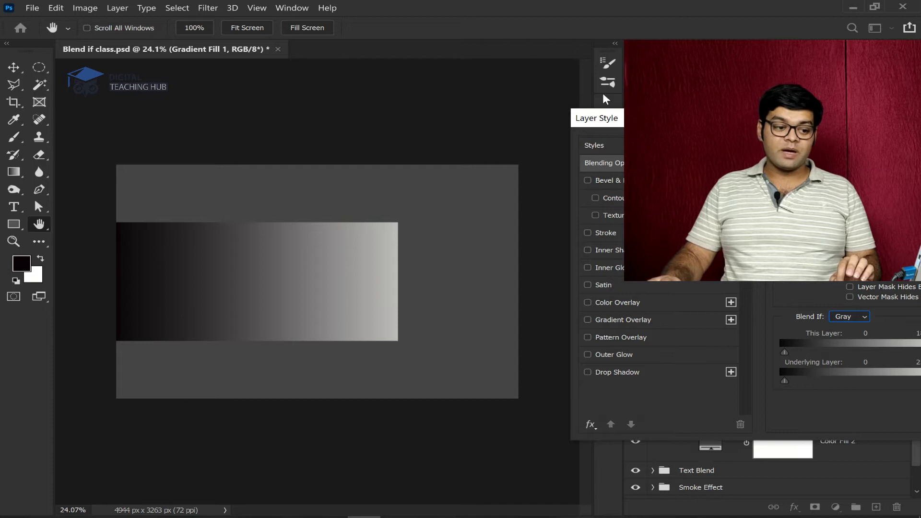
left_click_drag(663, 121, 607, 115)
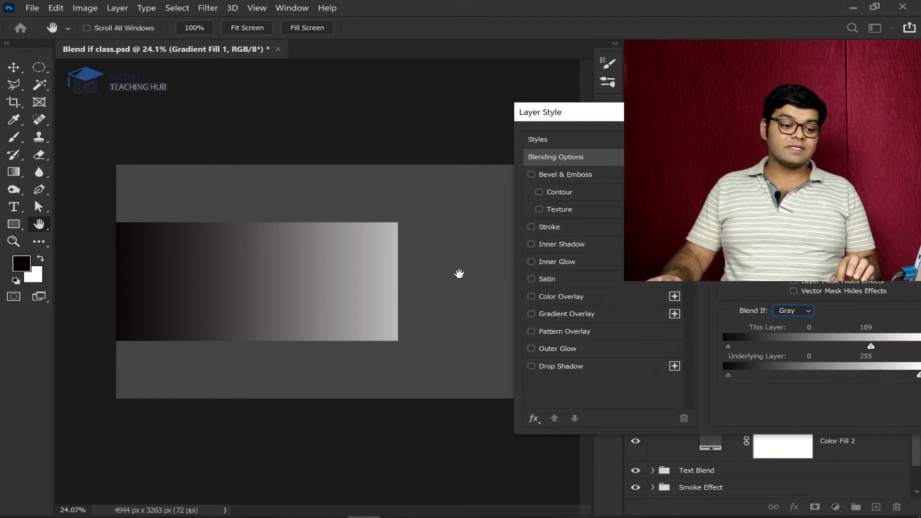
Try splitting the This Layer white point to 95 / 189 for a soft fade, and restore it to 255.
left_click_drag(686, 113, 642, 113)
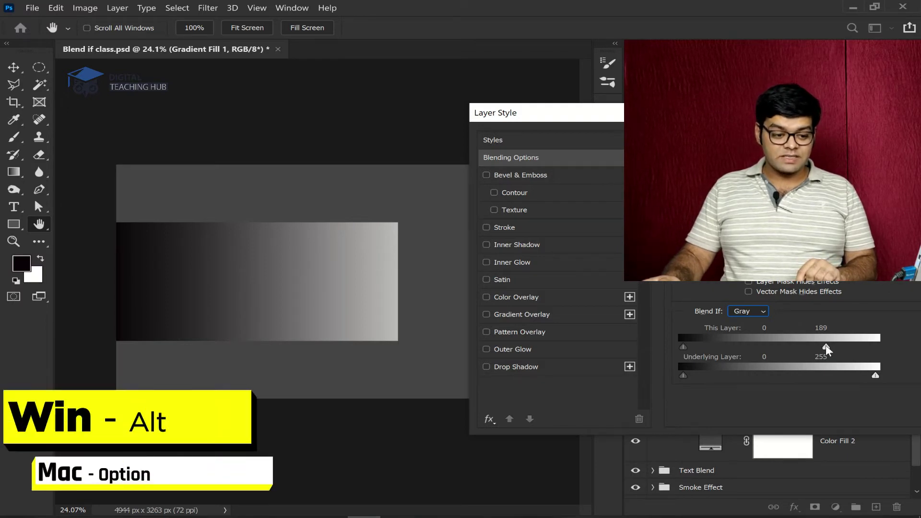
left_click_drag(825, 346, 771, 347)
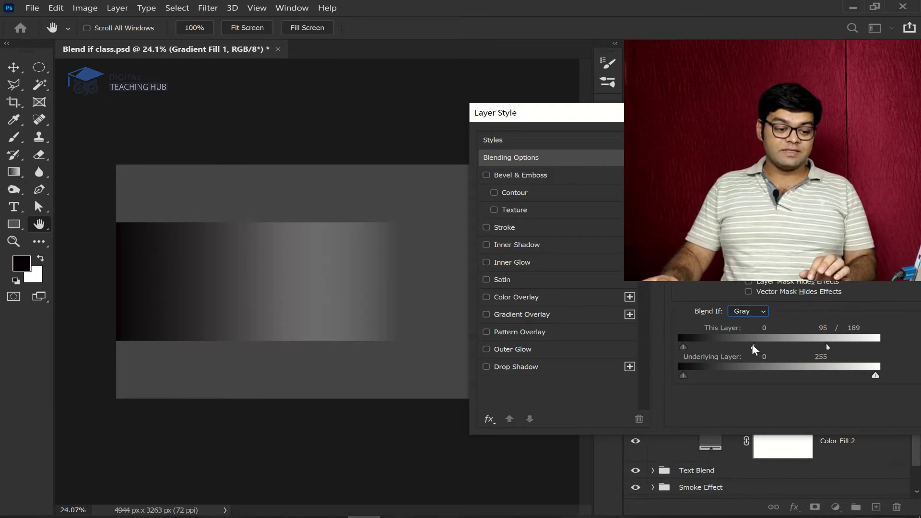
left_click_drag(753, 347, 902, 355)
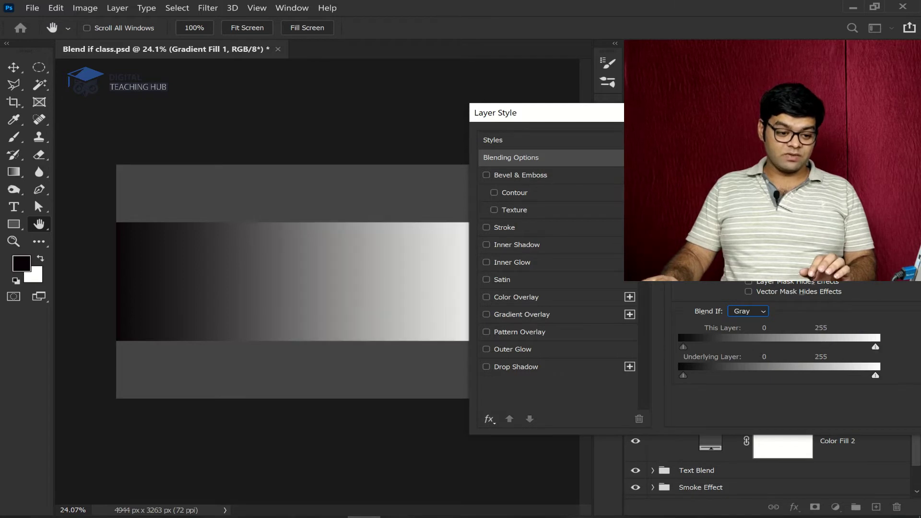
Try splitting the This Layer black point to 13 / 87, restore it to 0, and close the gradient's layer style settings.
left_click_drag(682, 347, 745, 346)
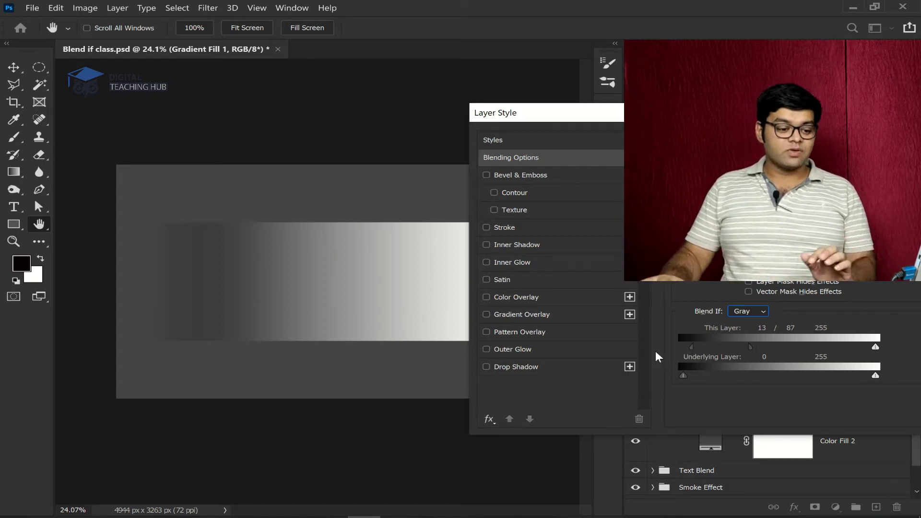
left_click_drag(750, 347, 649, 350)
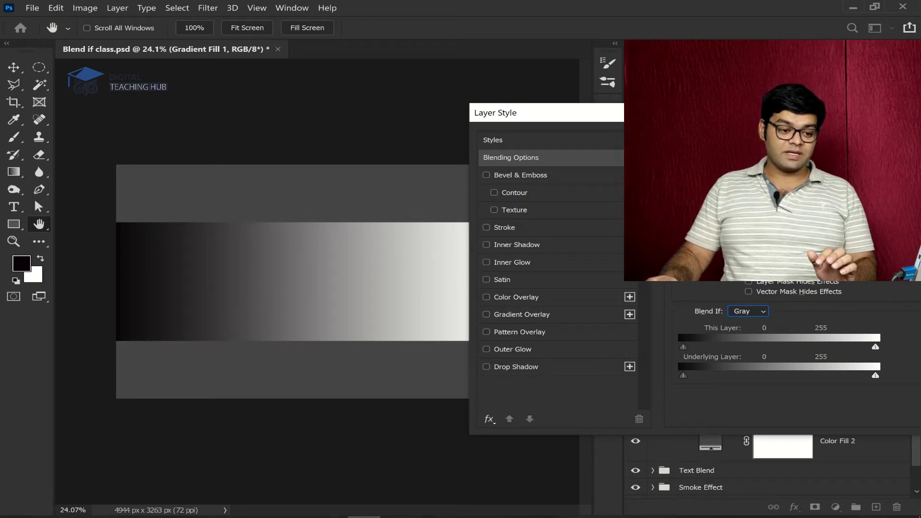
left_click_drag(749, 111, 595, 118)
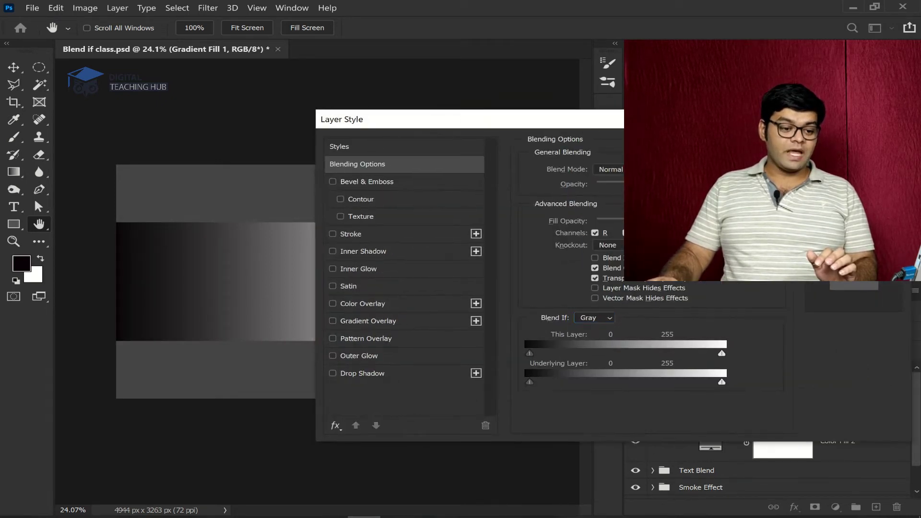
left_click(854, 147)
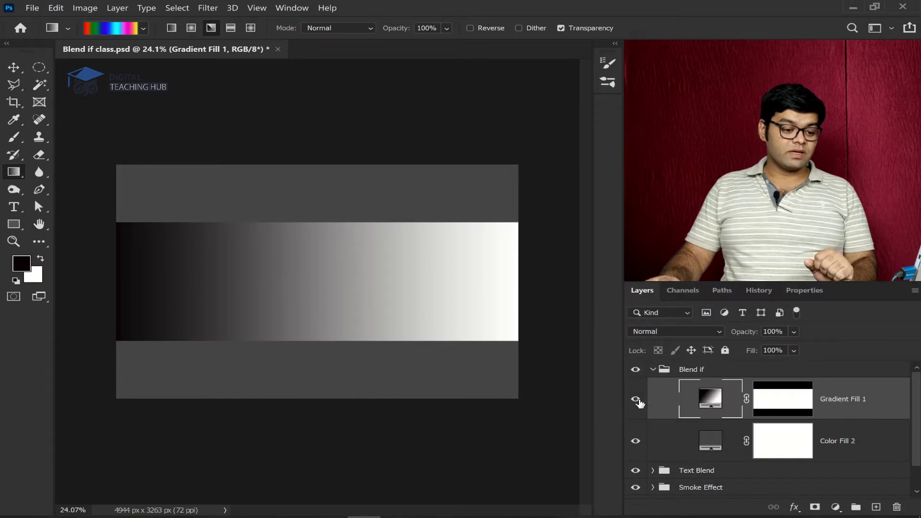
Hide the Blend if group and expand the Text Blend group.
left_click(650, 374)
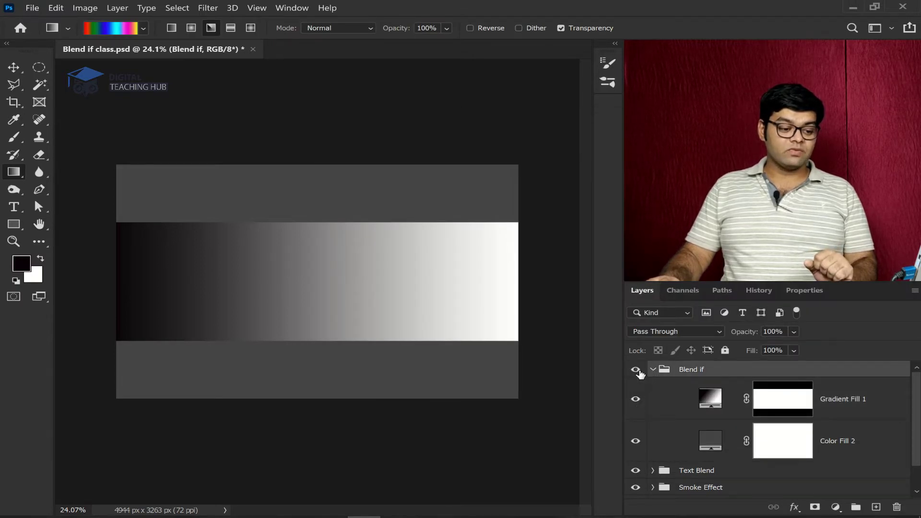
left_click(637, 370)
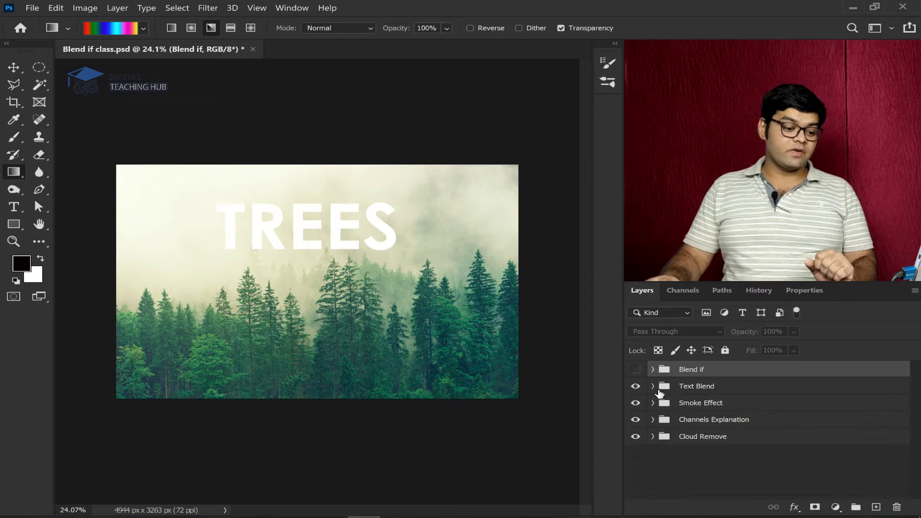
left_click(652, 386)
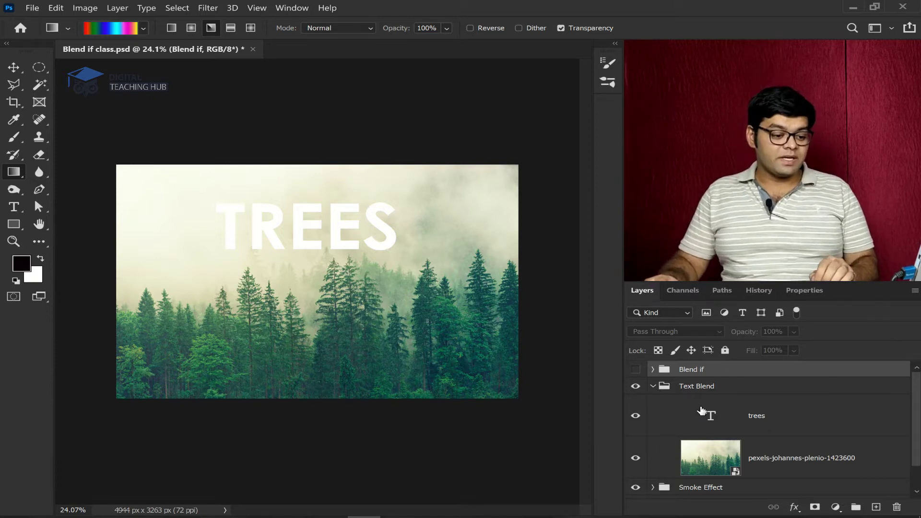
Add a drop shadow to the trees text layer, slightly increasing its distance, spread and size.
left_click(711, 422)
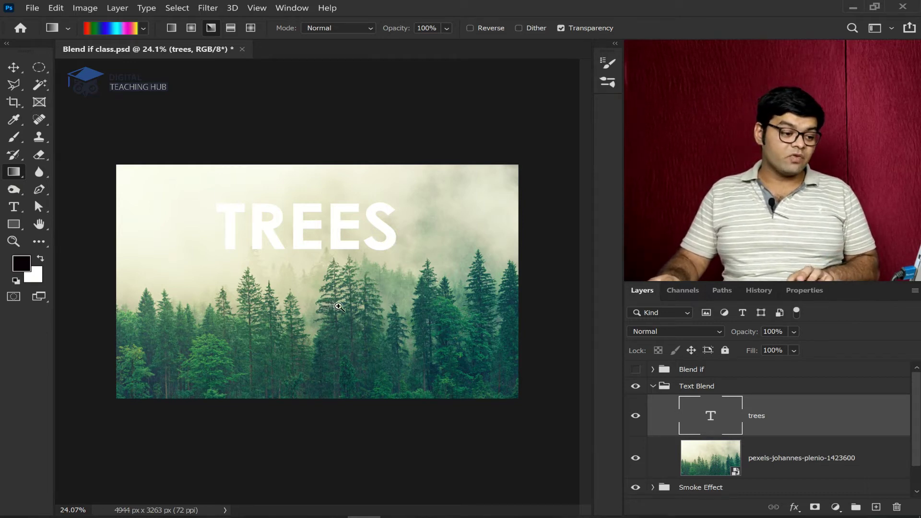
left_click_drag(338, 306, 372, 304)
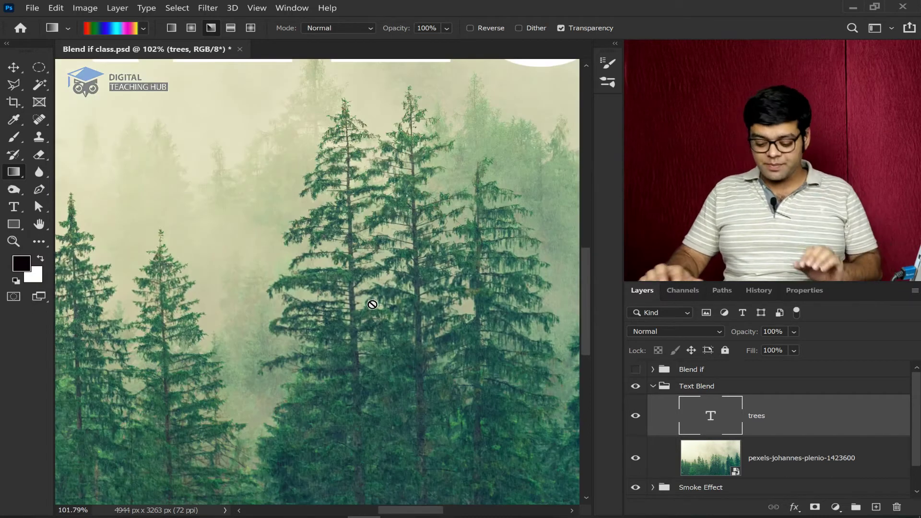
key("ctrl+0")
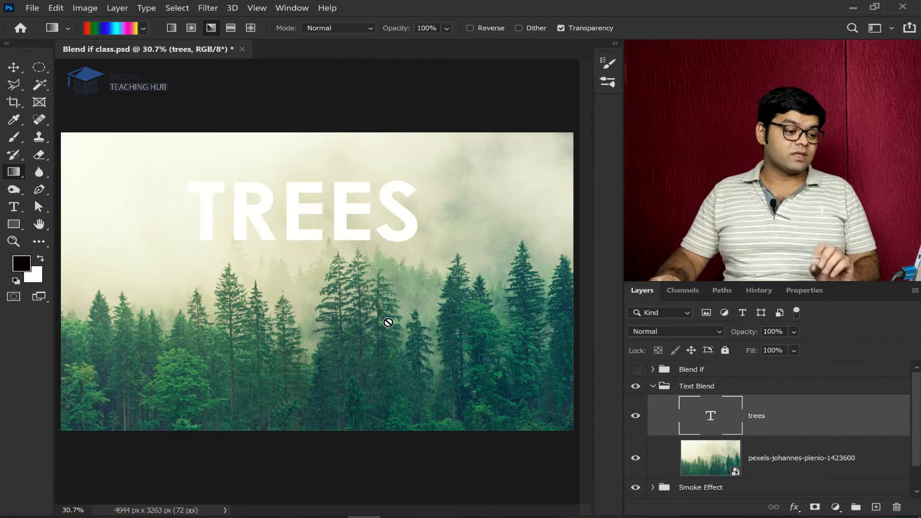
double_click(857, 415)
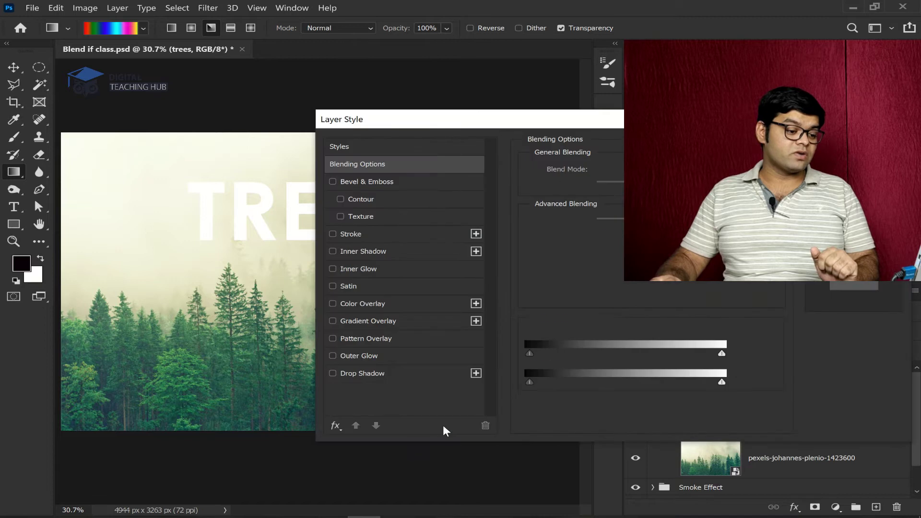
left_click(362, 373)
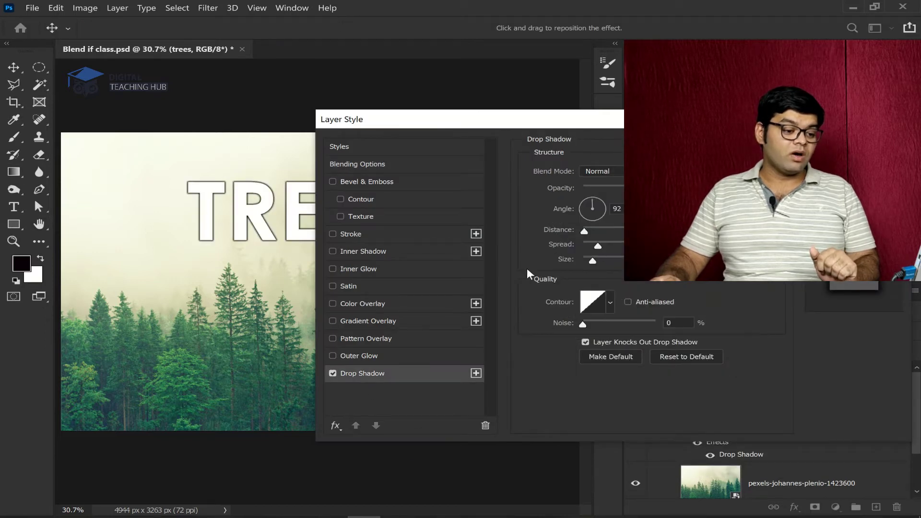
left_click_drag(583, 232, 599, 261)
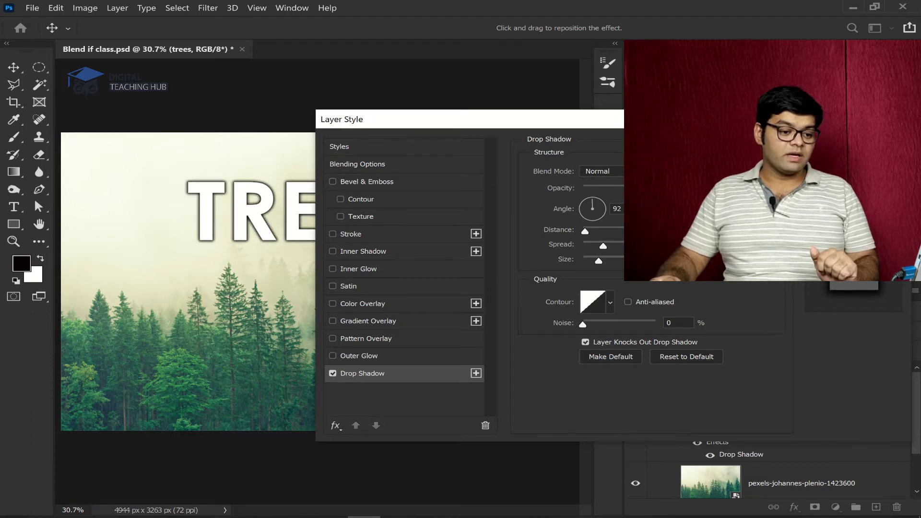
key("Return")
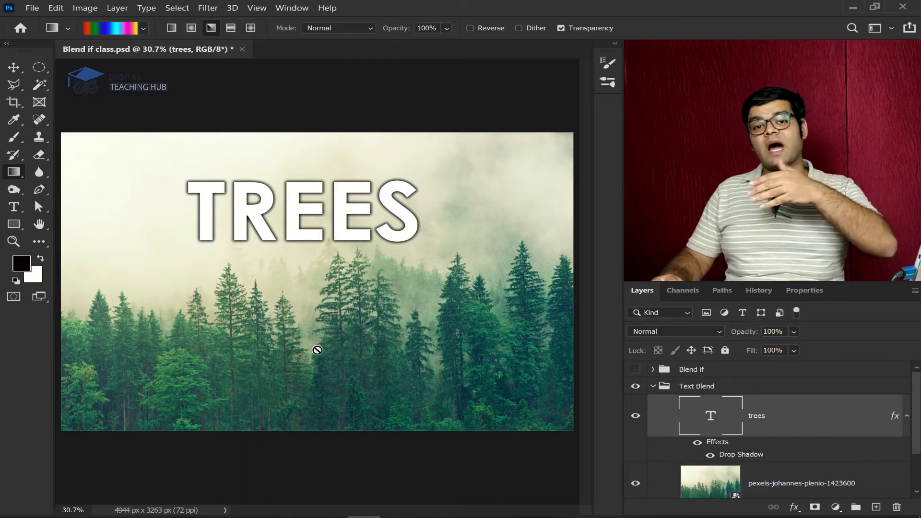
double_click(837, 415)
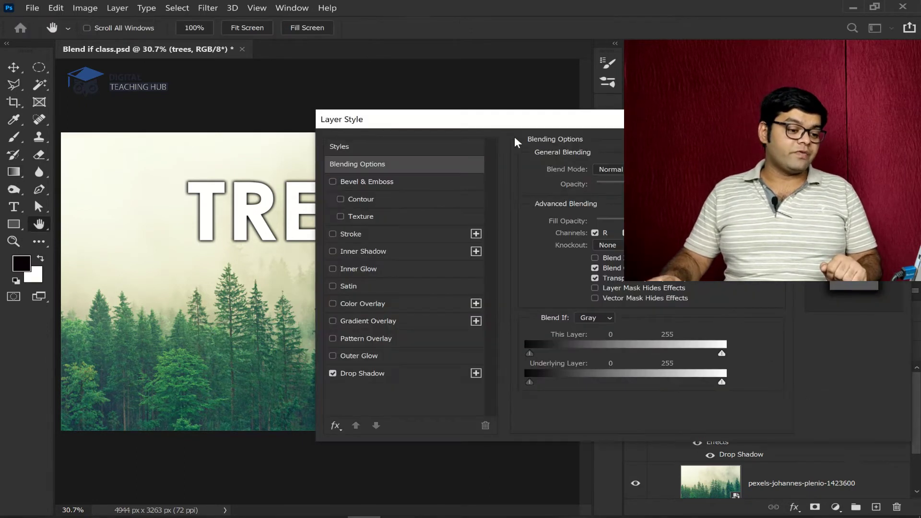
left_click_drag(507, 130, 619, 134)
key("Return")
key("g")
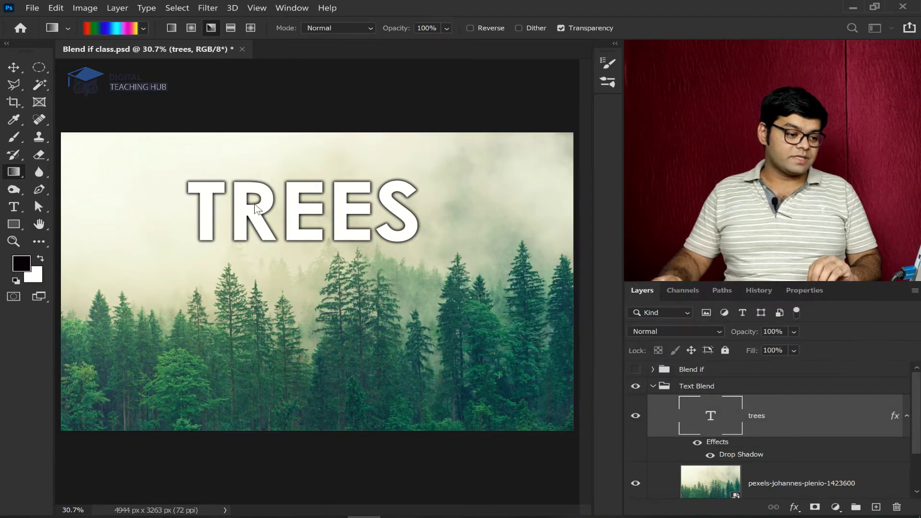
Move the TREES text down over the treetops in the left half of the photo and open its layer's blending options.
left_click(10, 68)
left_click_drag(210, 211, 136, 312)
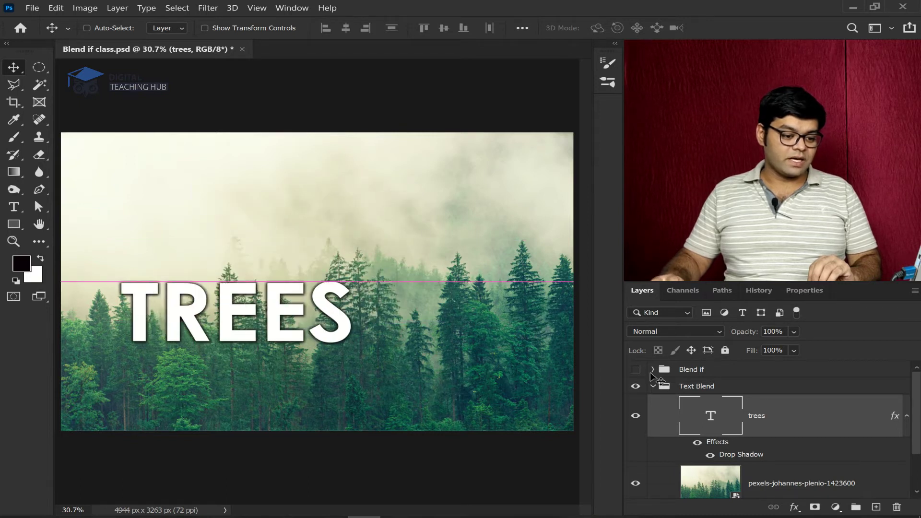
double_click(864, 415)
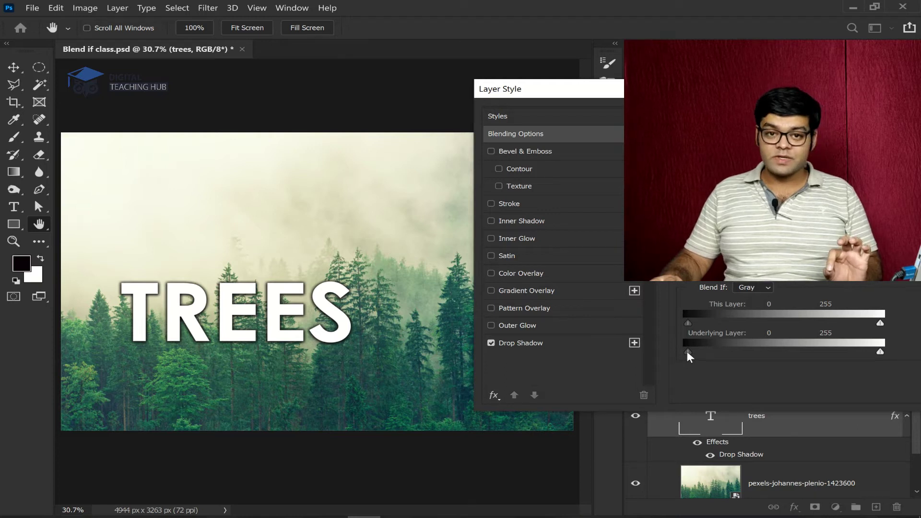
Try lowering the text's Underlying Layer white point to 204, and restore it to 255.
left_click_drag(701, 357, 667, 353)
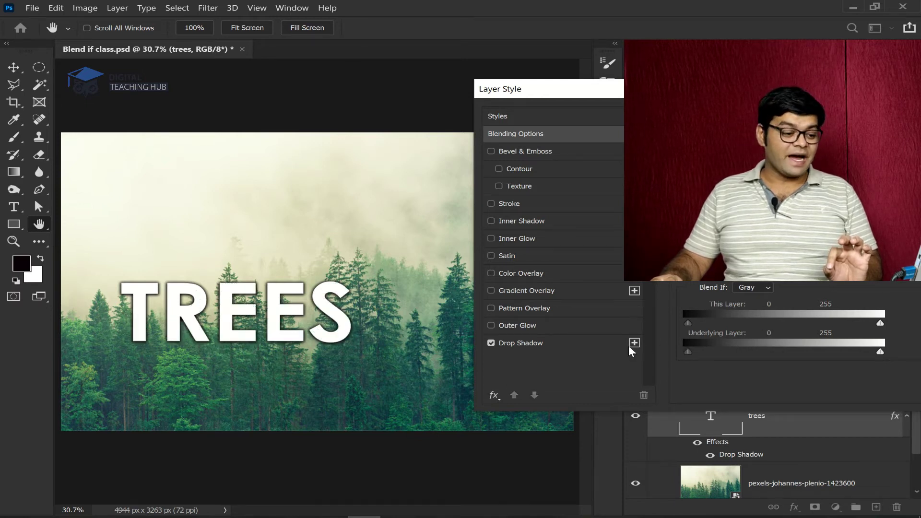
left_click_drag(871, 356, 843, 356)
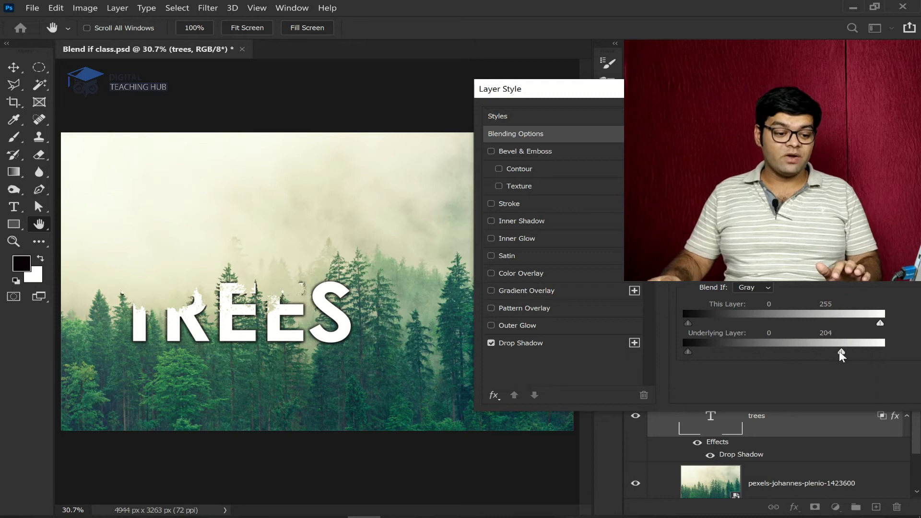
left_click_drag(842, 355, 912, 356)
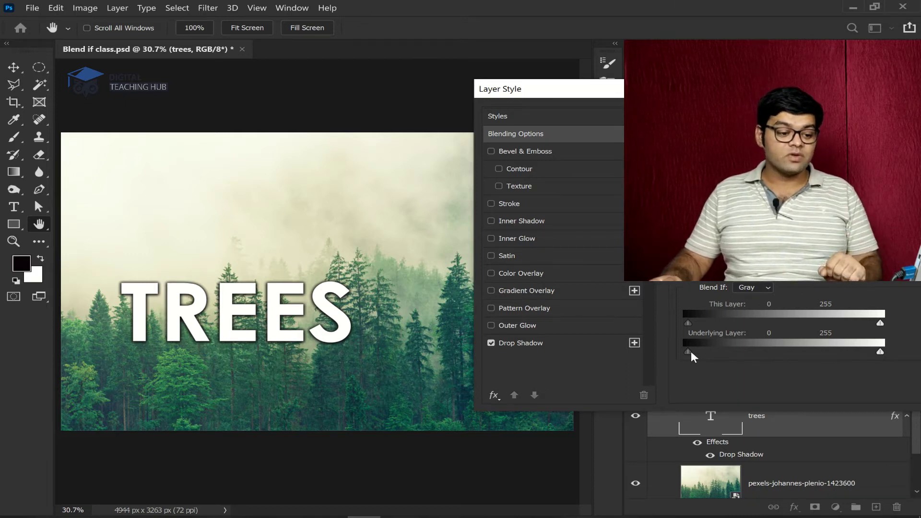
Split the text's Underlying Layer black point to 80 / 169 so the dark trees blend softly through the letters.
left_click_drag(687, 351, 778, 353)
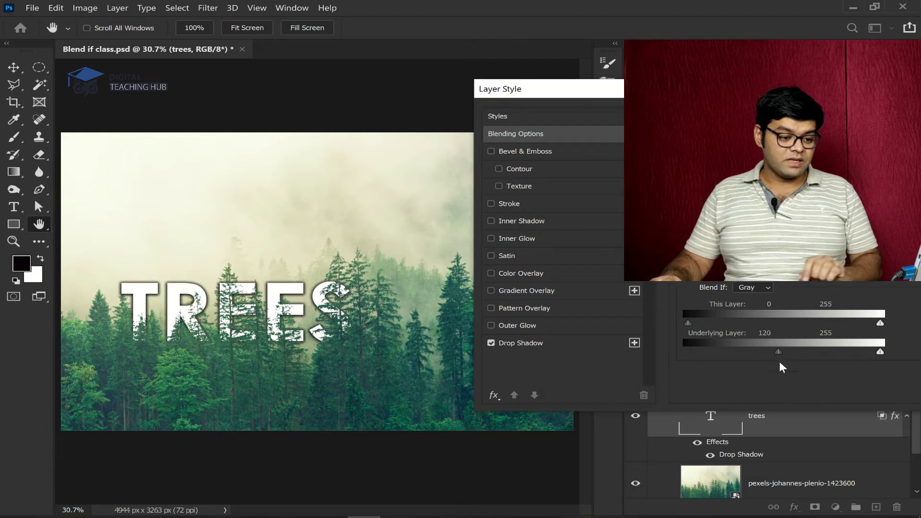
left_click_drag(777, 352, 747, 352)
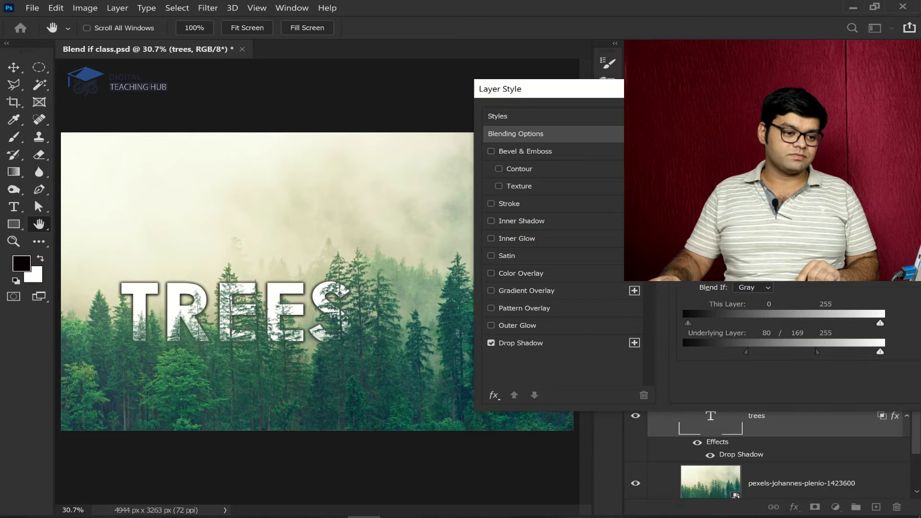
Apply the text's blending settings and reposition the TREES text over the treetops in the right half of the photo, checking the blend up close.
left_click_drag(768, 89, 650, 93)
left_click(892, 120)
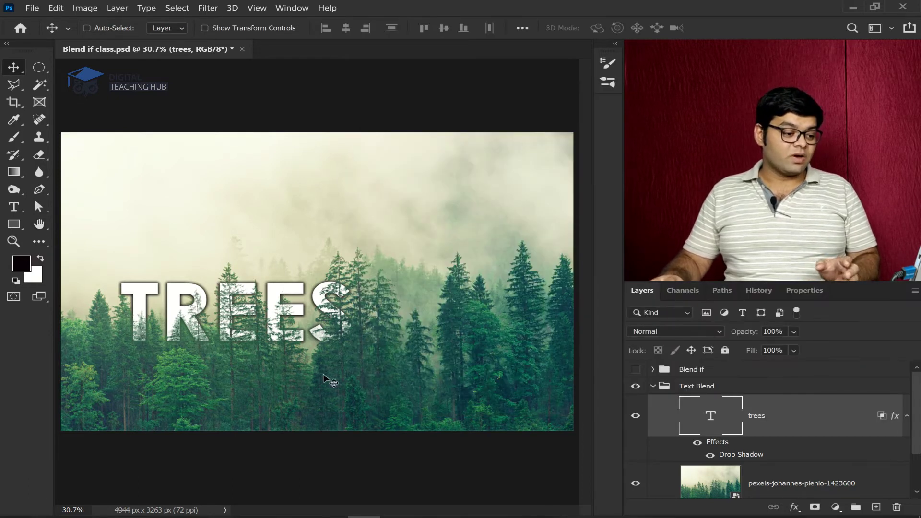
left_click_drag(181, 295, 384, 254)
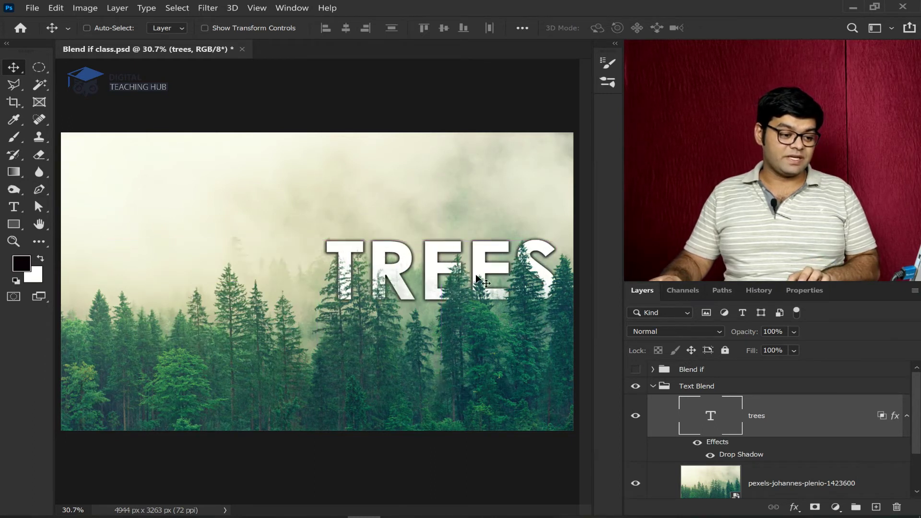
left_click_drag(461, 273, 522, 272)
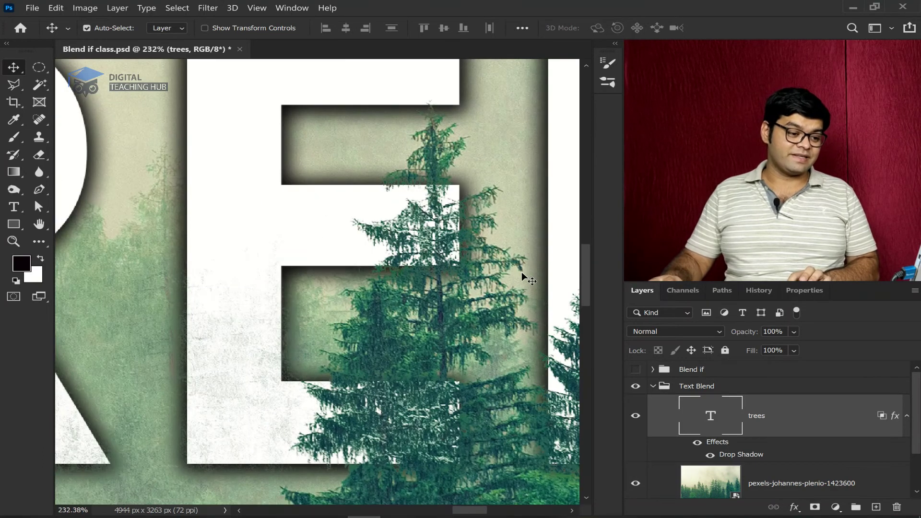
key("ctrl+0")
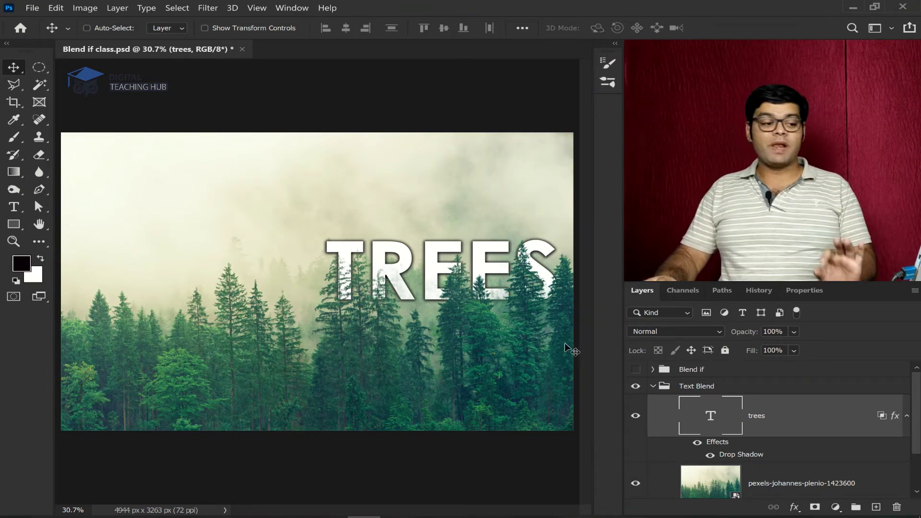
left_click_drag(401, 271, 227, 295)
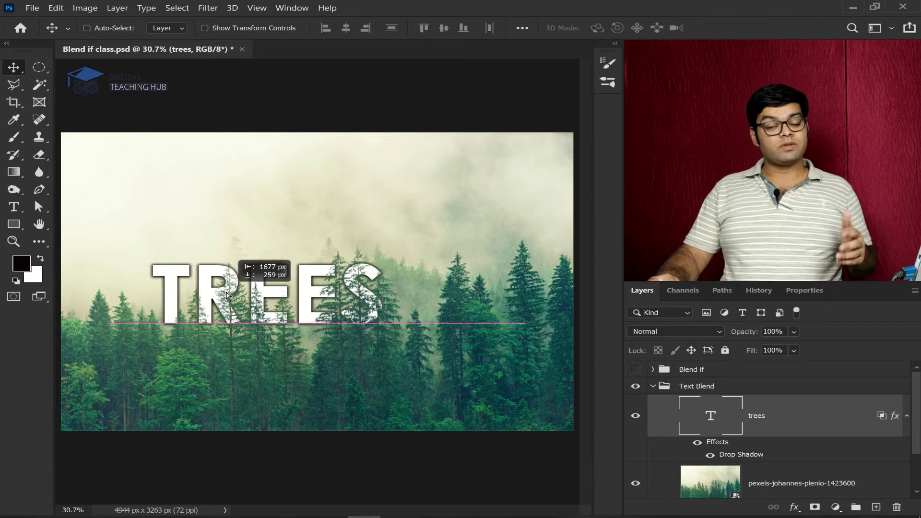
left_click_drag(227, 294, 385, 291)
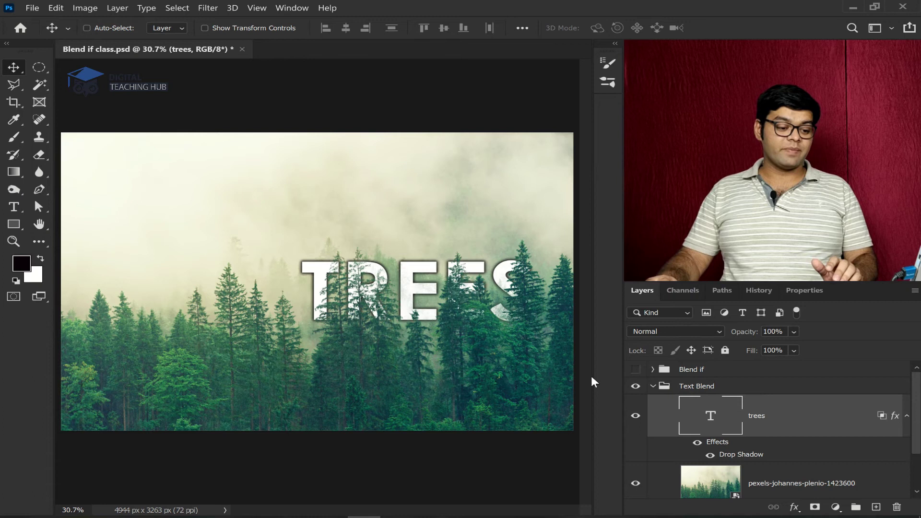
Collapse and hide the Text Blend group, and expand the Smoke Effect group.
left_click(652, 387)
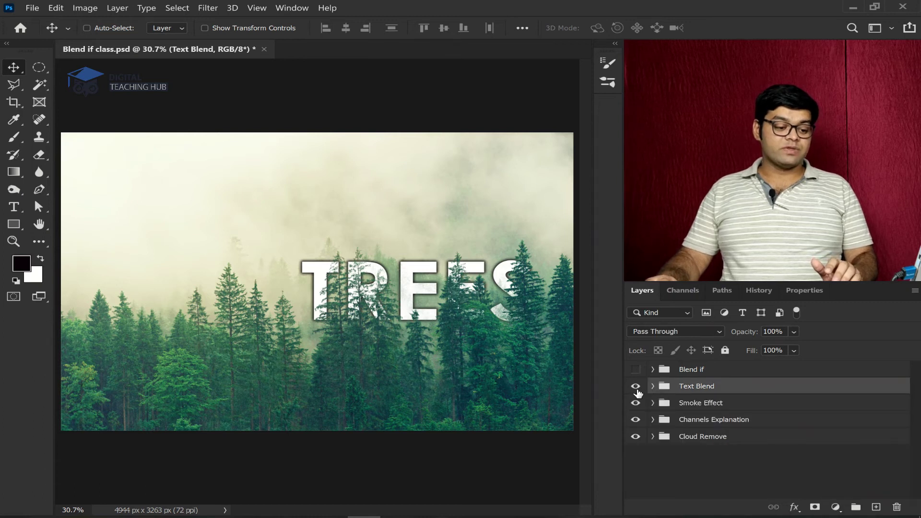
left_click(636, 387)
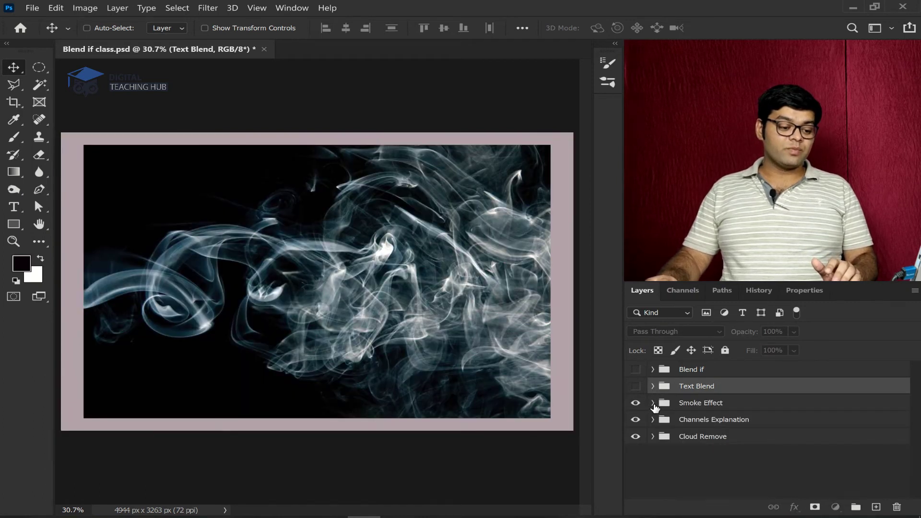
left_click(653, 404)
scroll(514, 422, "down", 1)
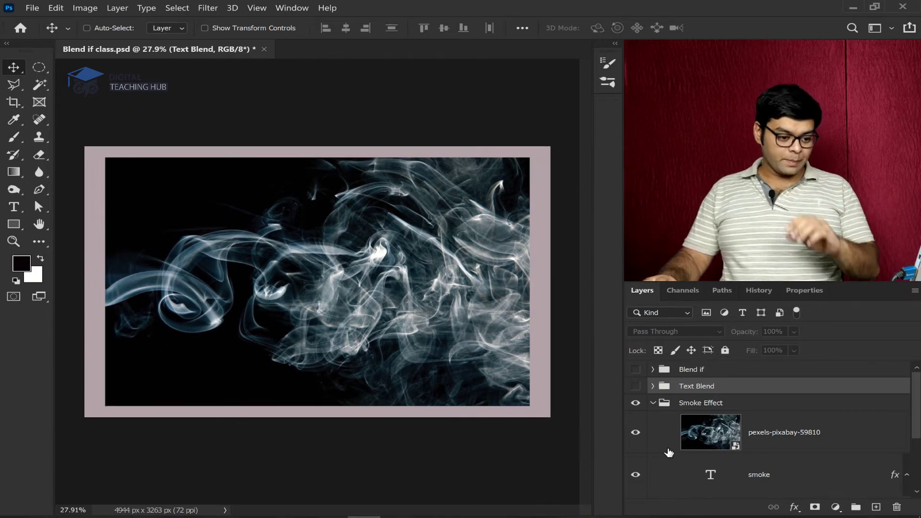
Check the SMOKE text beneath the smoke image, and clip the image layer to the smoke text layer.
left_click(636, 432)
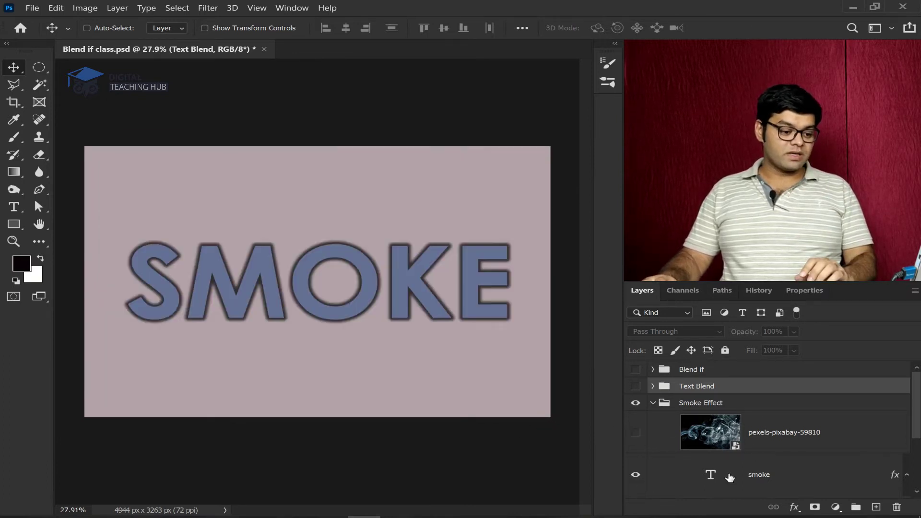
left_click(636, 433)
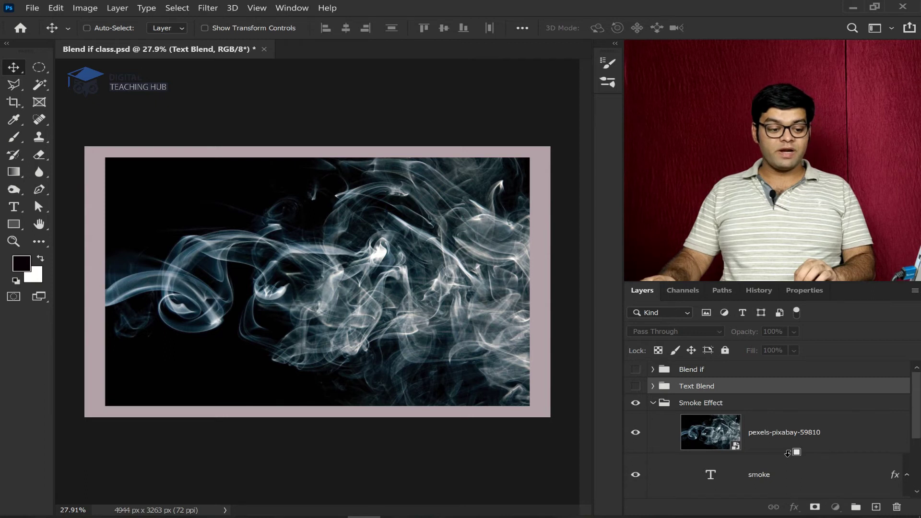
left_click(787, 453, "alt")
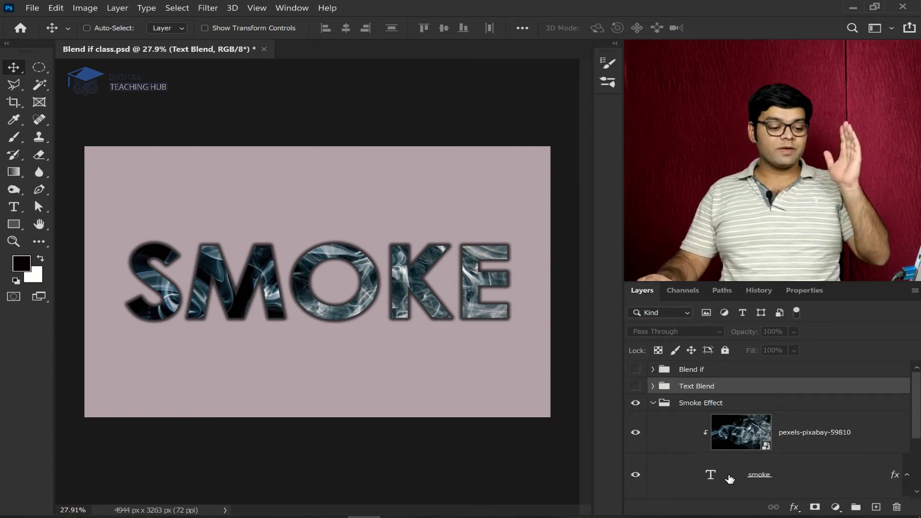
Split the clipped smoke image's This Layer black point to 4 / 92 in its blending options and apply it.
scroll(721, 476, "down", 3)
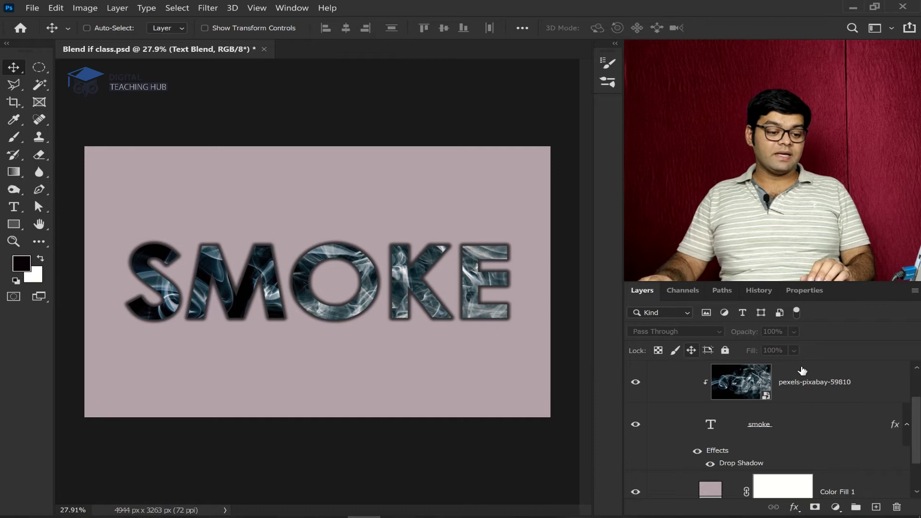
left_click(874, 385)
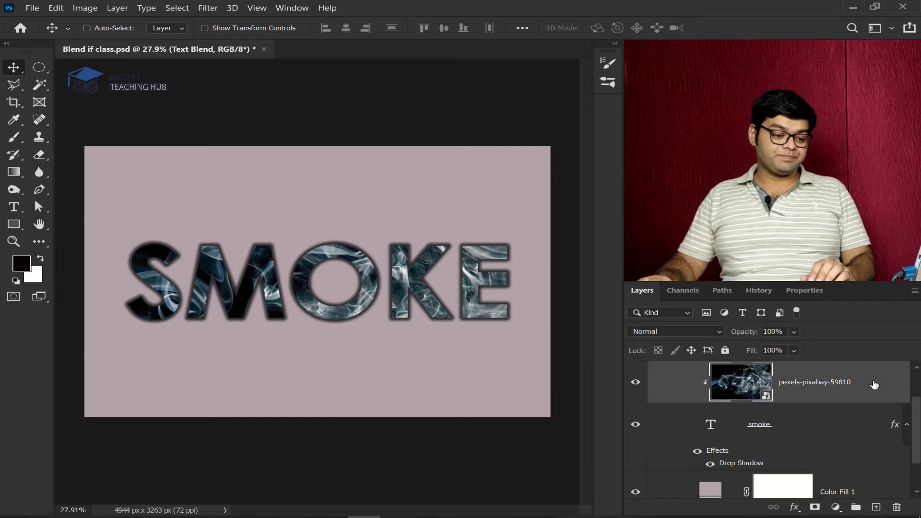
double_click(876, 384)
left_click_drag(525, 102, 711, 109)
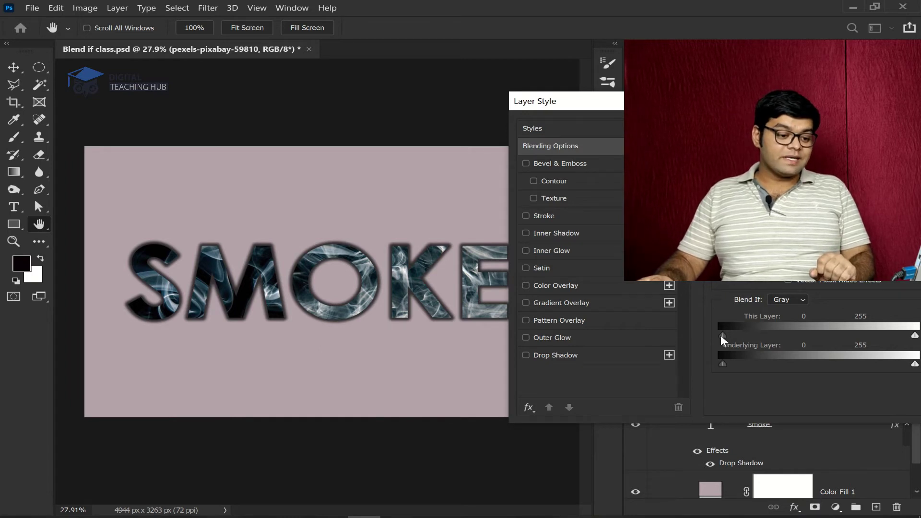
mouse_move(722, 335)
left_mouse_down()
mouse_move(777, 335)
mouse_move(739, 335)
left_mouse_up()
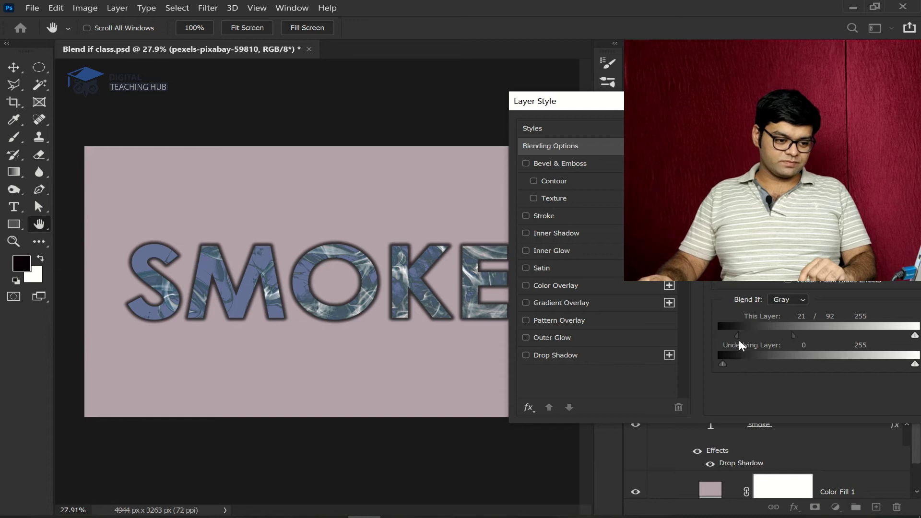
left_click_drag(737, 335, 726, 334)
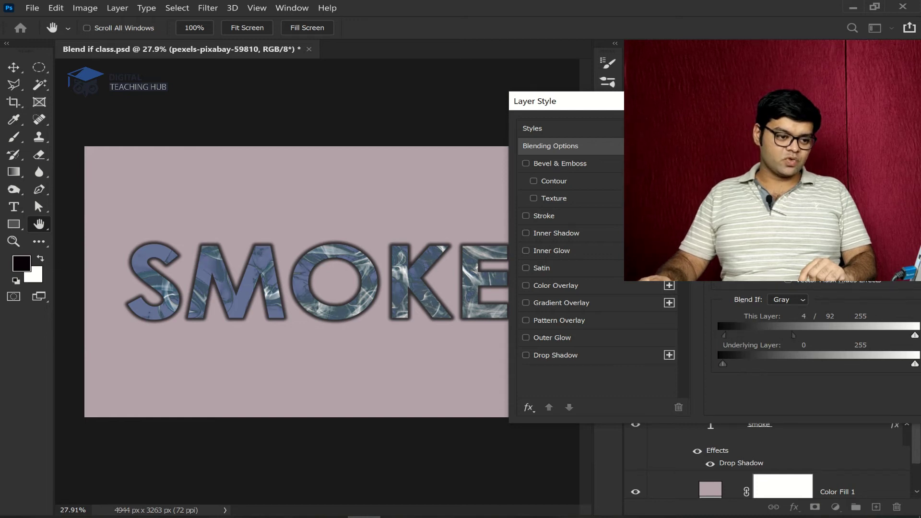
left_click_drag(787, 101, 655, 111)
left_click(894, 138)
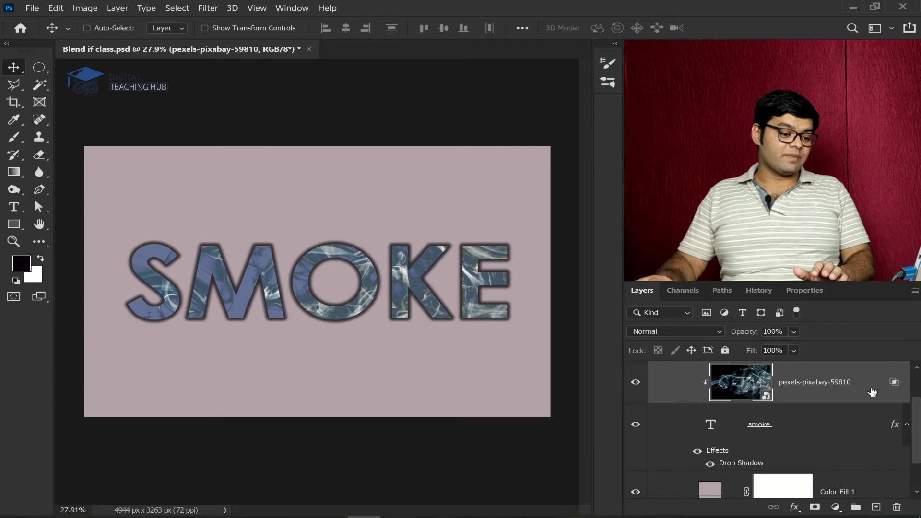
Restore the smoke image's This Layer black point to 0, split its white point to 81 / 168 and apply the blending settings.
left_click_drag(569, 113, 720, 98)
left_click_drag(747, 333, 599, 338)
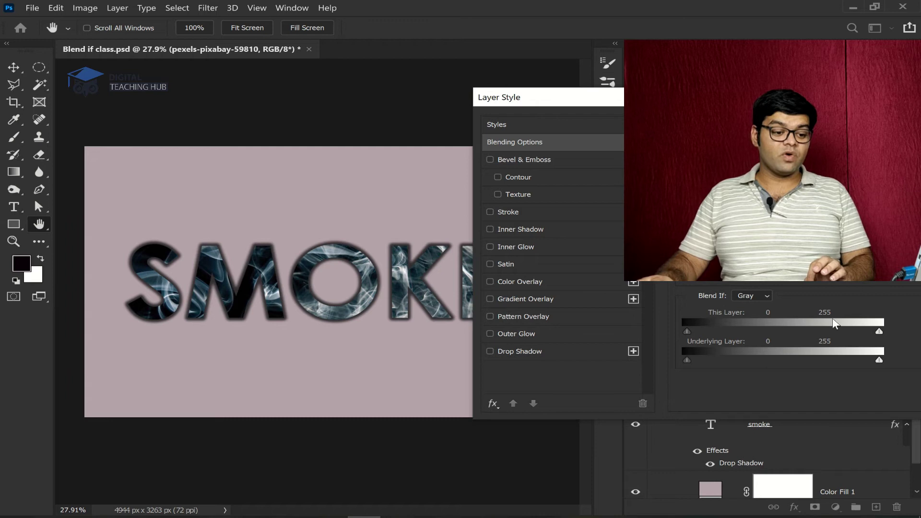
left_click_drag(879, 330, 750, 335)
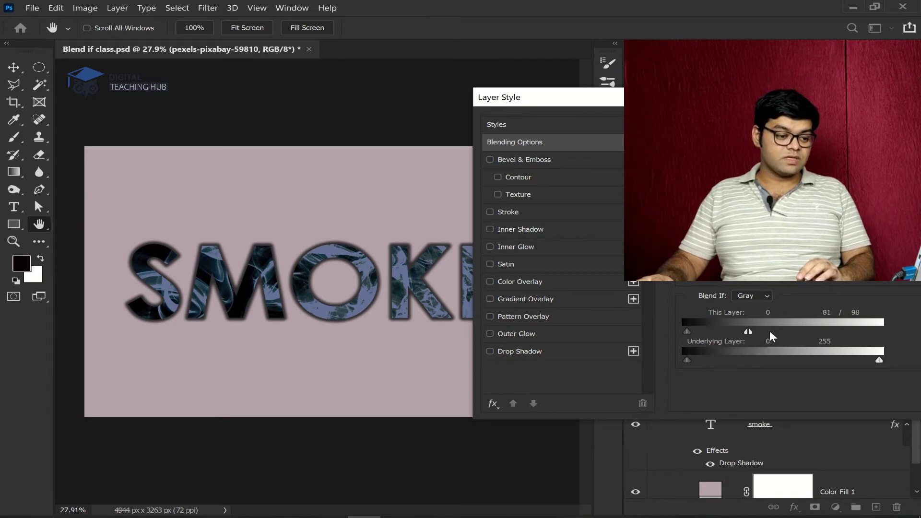
left_click_drag(792, 332, 814, 332)
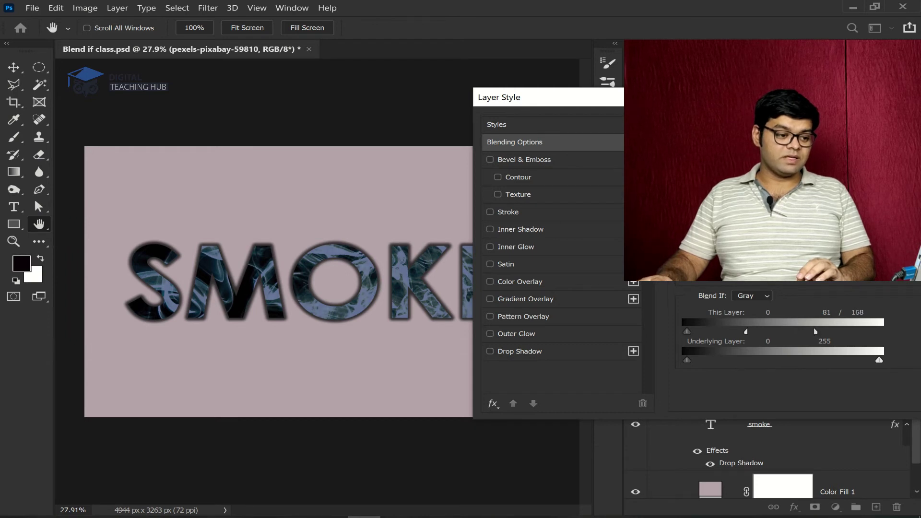
key("Return")
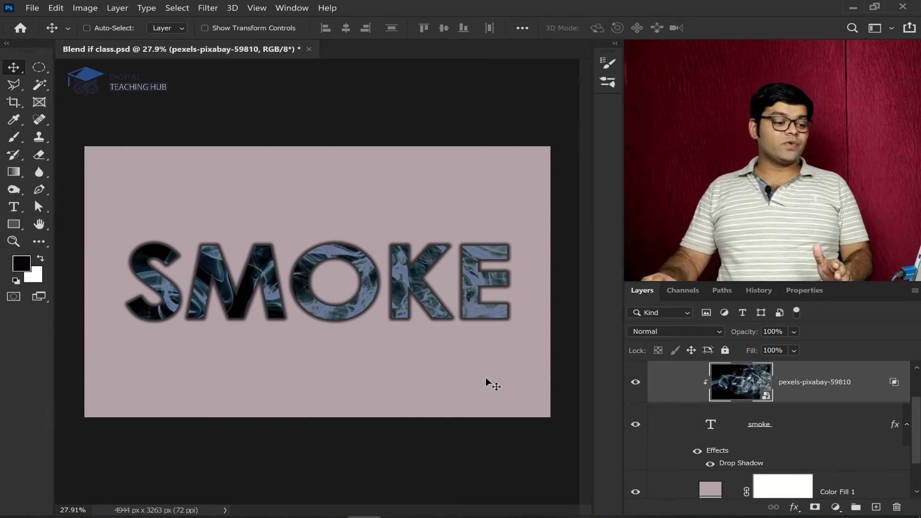
Collapse and hide the Smoke Effect group, and expand the Channels Explanation group.
scroll(715, 393, "up", 1)
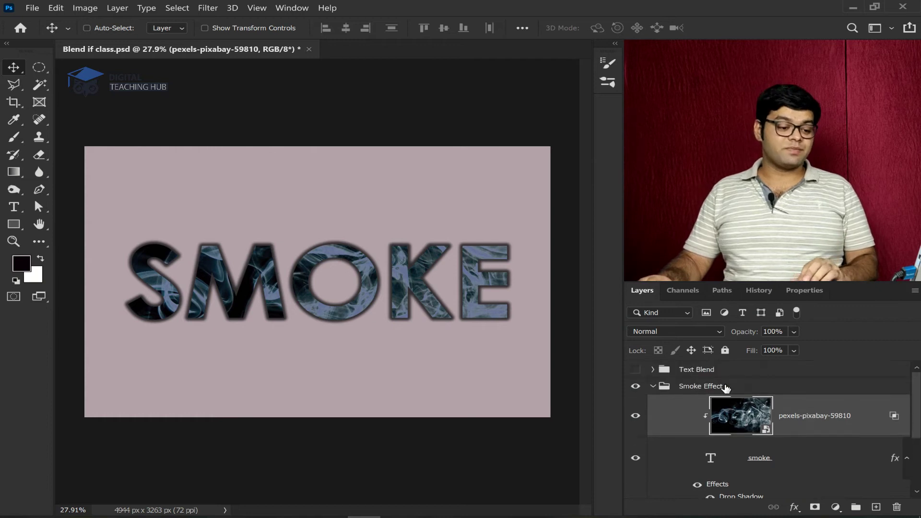
scroll(726, 388, "up", 1)
left_click(653, 403)
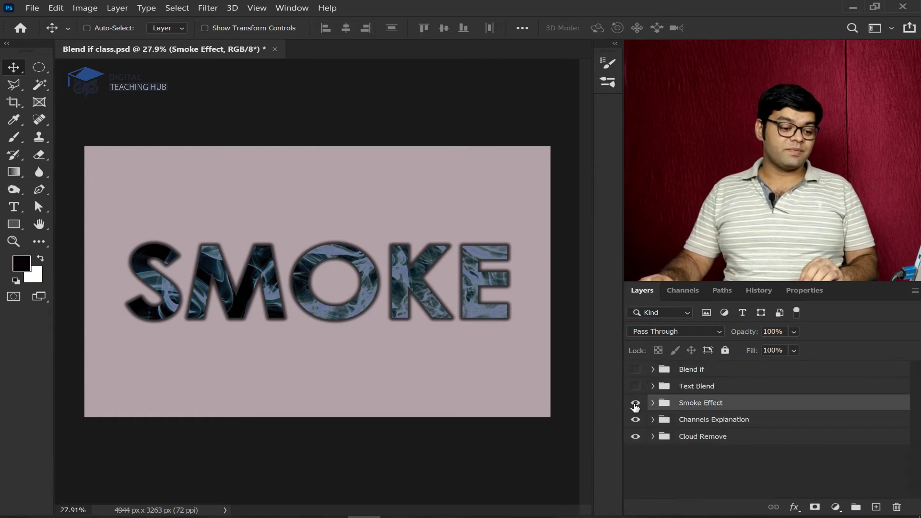
left_click(635, 404)
left_click(657, 421)
left_click(636, 403)
left_click(636, 404)
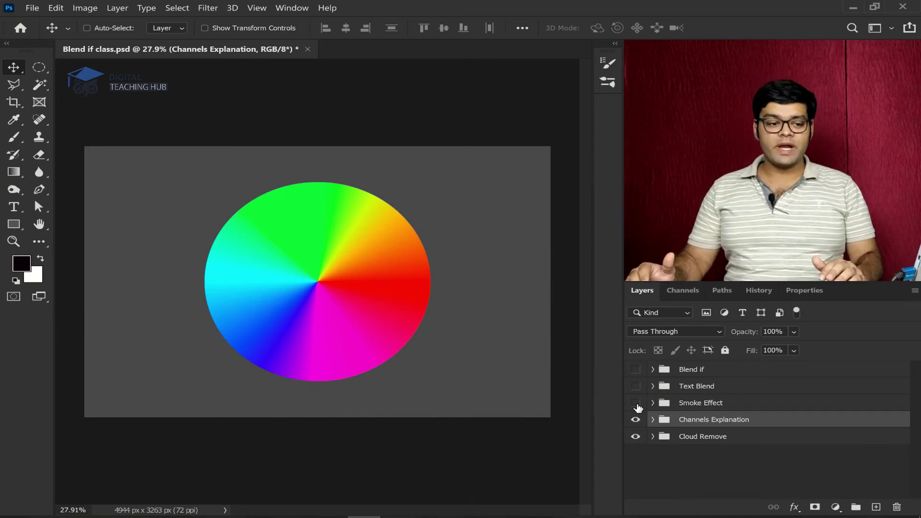
left_click(652, 420)
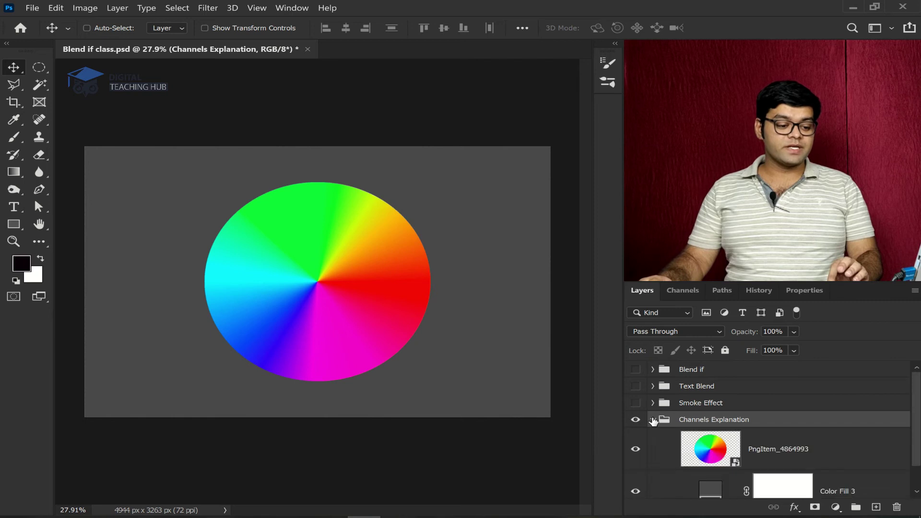
Open the blending options of the color wheel layer and set Blend If to the Red channel.
left_click(724, 439)
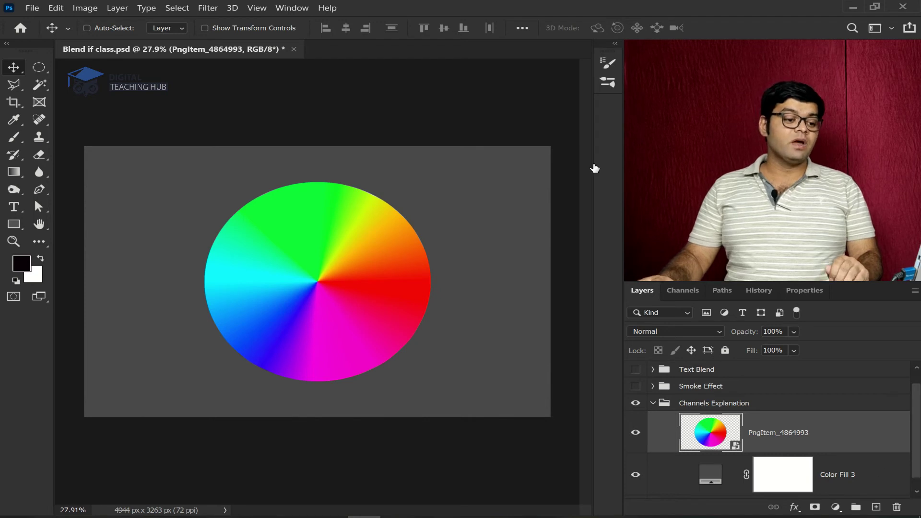
double_click(886, 435)
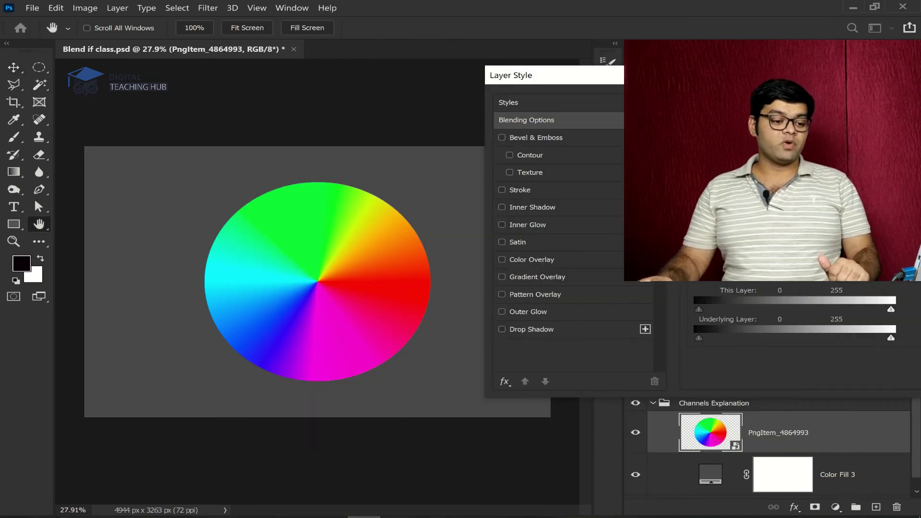
left_click(763, 276)
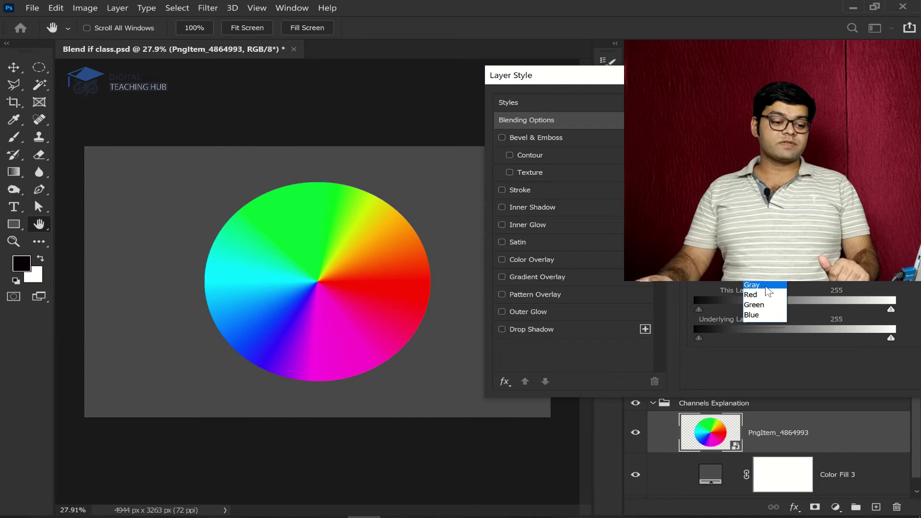
left_click(767, 294)
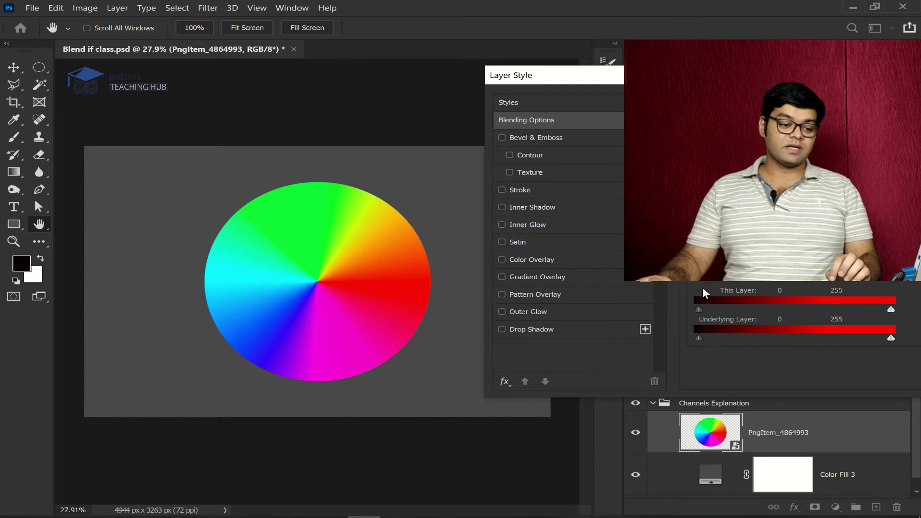
Try lowering the color wheel's Red This Layer white point to 253 and to 0, and restore it to 255.
mouse_move(891, 311)
left_mouse_down()
mouse_move(880, 311)
mouse_move(917, 310)
mouse_move(889, 310)
left_mouse_up()
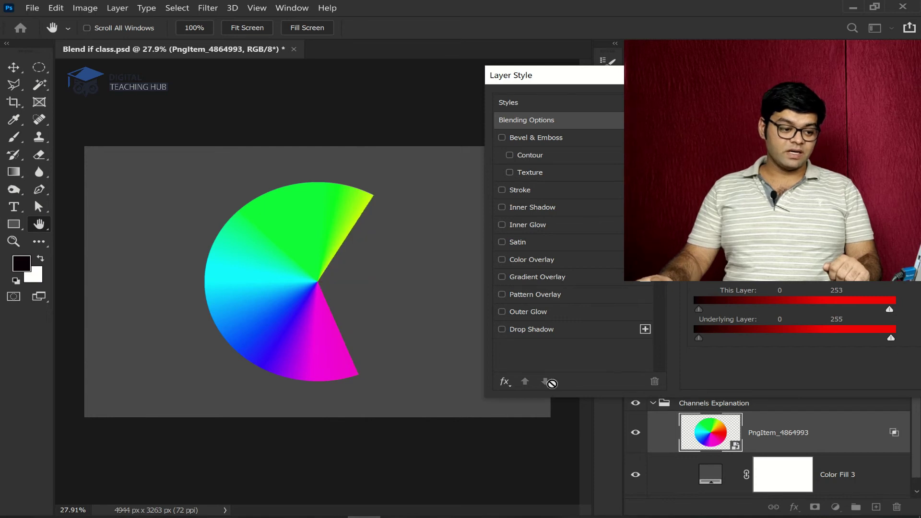
left_click_drag(890, 311, 693, 320)
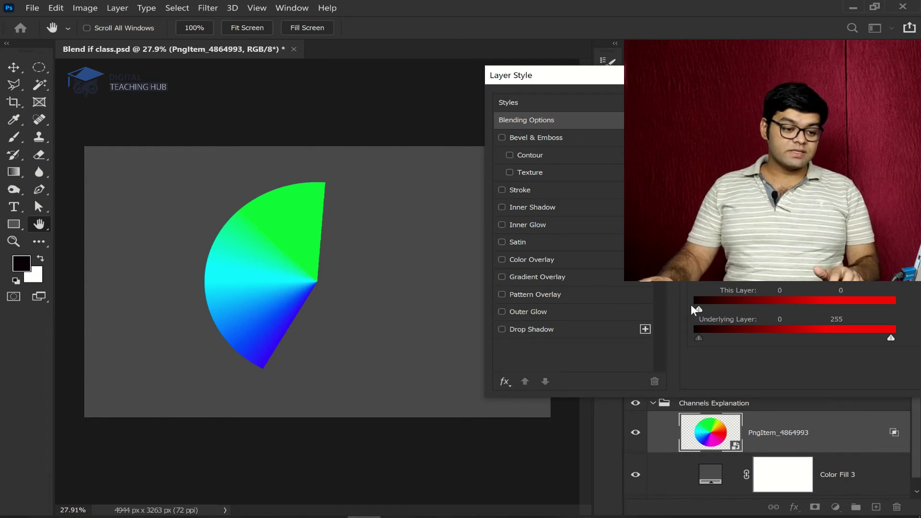
key("ctrl+z")
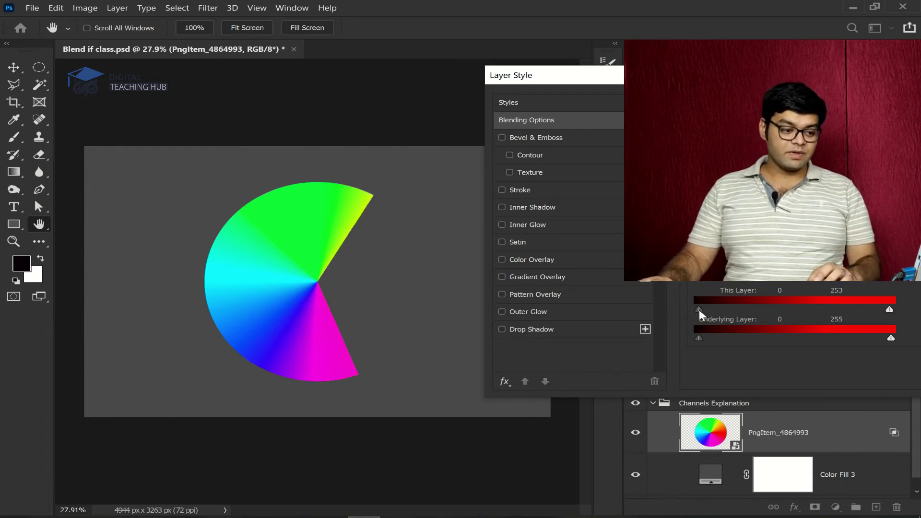
left_click_drag(888, 311, 917, 314)
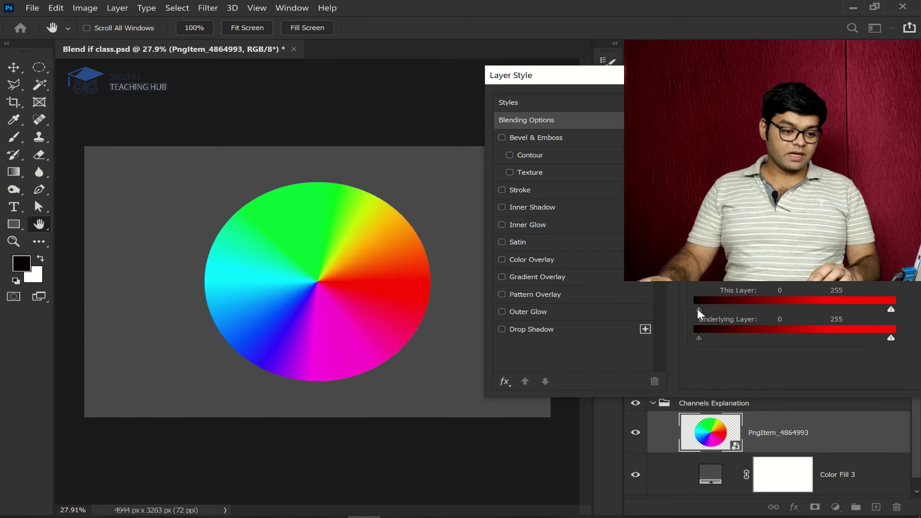
Raise the color wheel's Red This Layer black point to 255 to hide the areas without full red.
left_click_drag(698, 311, 908, 317)
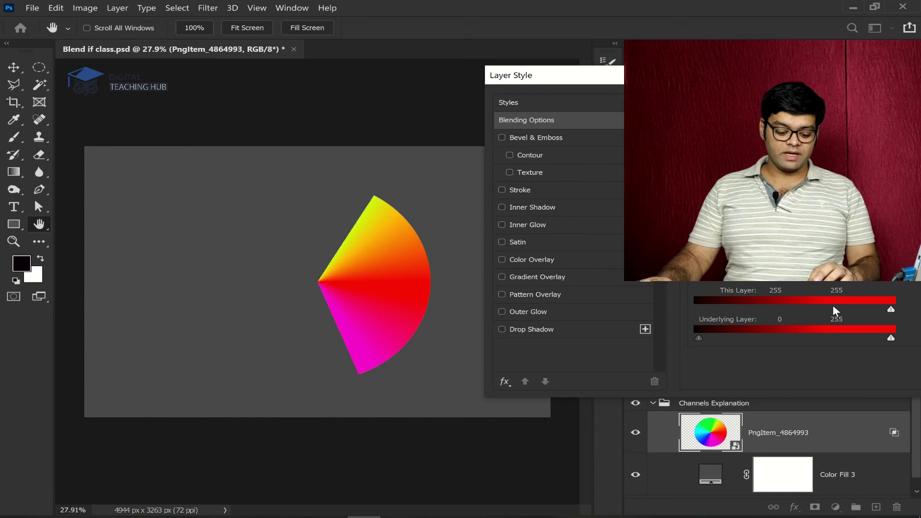
Restore the color wheel's Red This Layer black point to 0 and switch Blend If to the Green channel.
left_click_drag(891, 310, 698, 311)
left_click(767, 277)
left_click(765, 304)
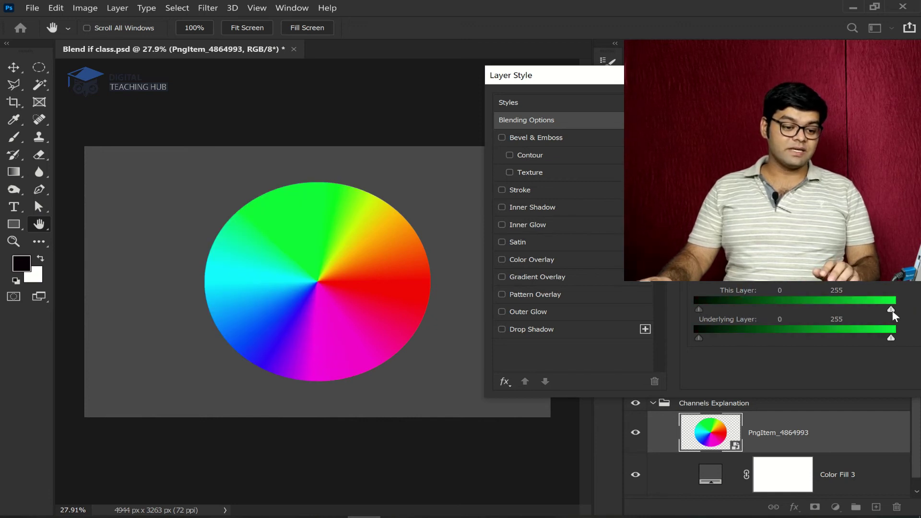
Try a Green This Layer white point of 0 and a black point of 255 on the color wheel, undoing each.
left_click_drag(890, 310, 683, 335)
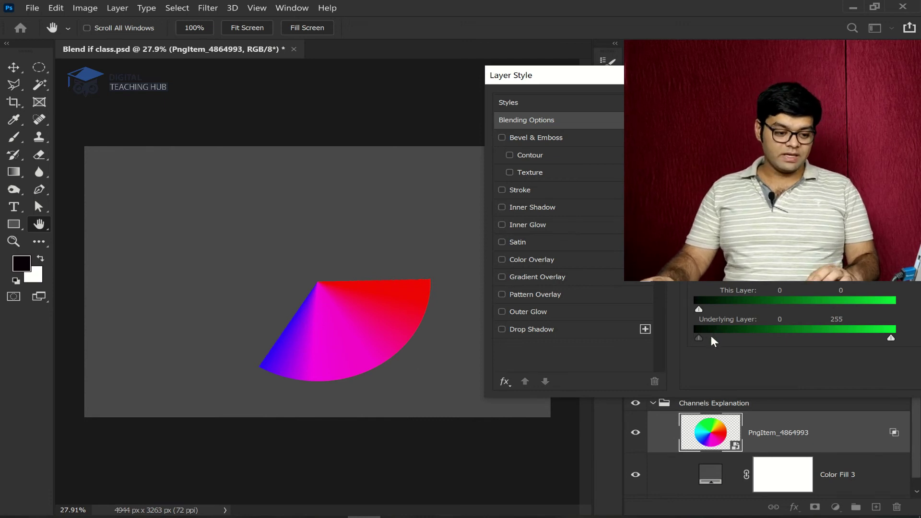
key("ctrl+z")
left_click_drag(695, 307, 908, 311)
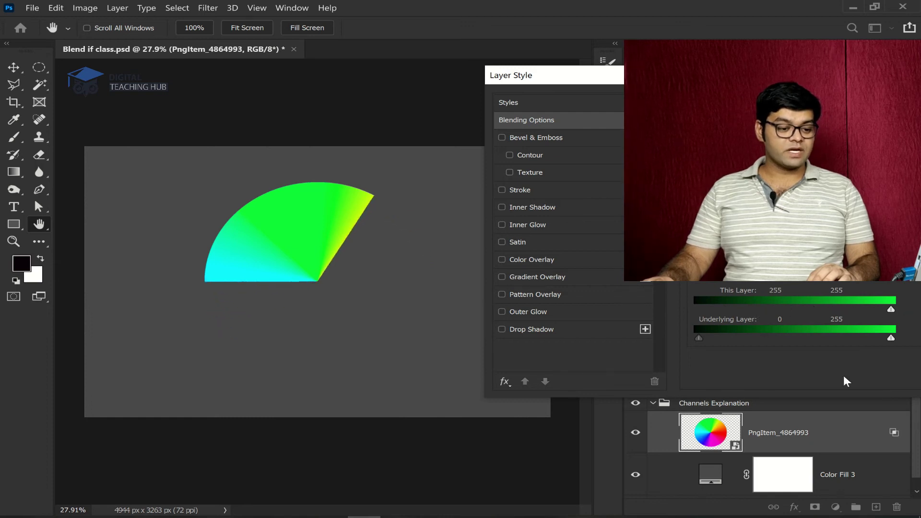
key("ctrl+z")
Try raising the color wheel's Blue This Layer black point to 255, undo it, and close the blending options.
left_click(770, 274)
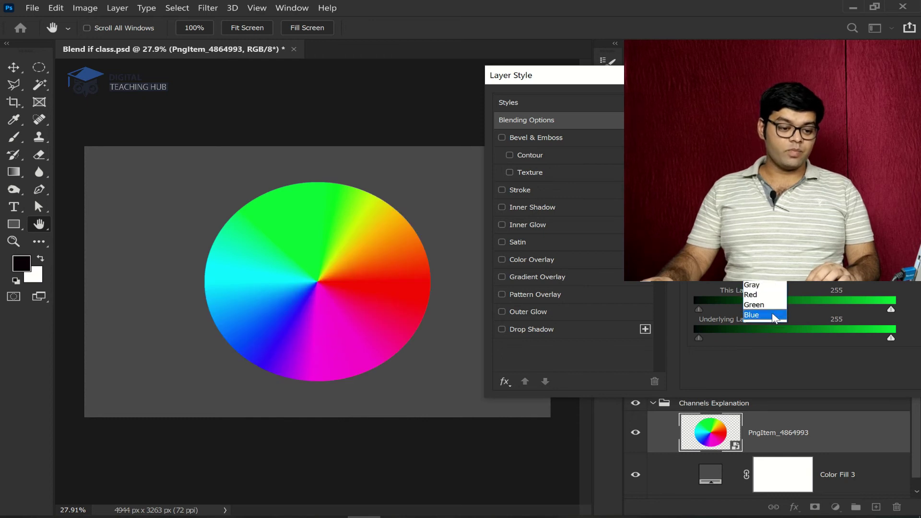
left_click(774, 315)
mouse_move(891, 312)
left_mouse_down()
mouse_move(681, 310)
mouse_move(909, 308)
left_mouse_up()
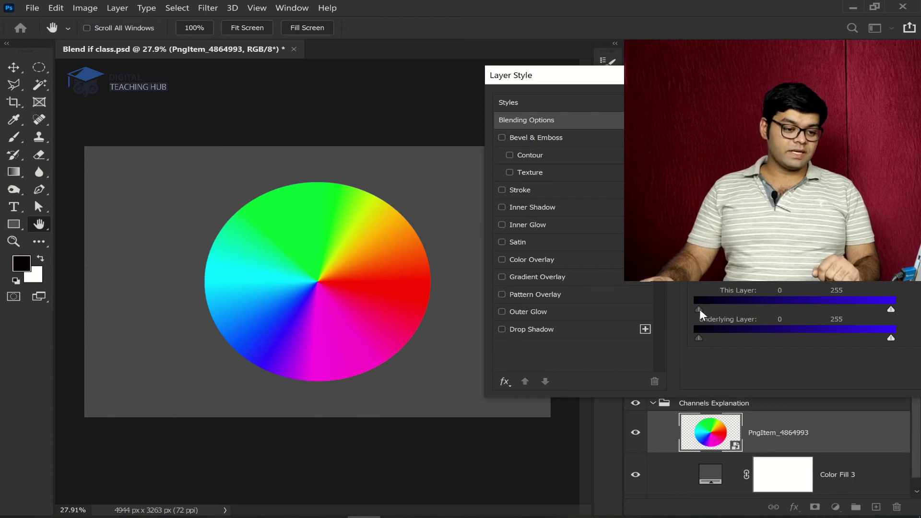
left_click_drag(699, 310, 909, 317)
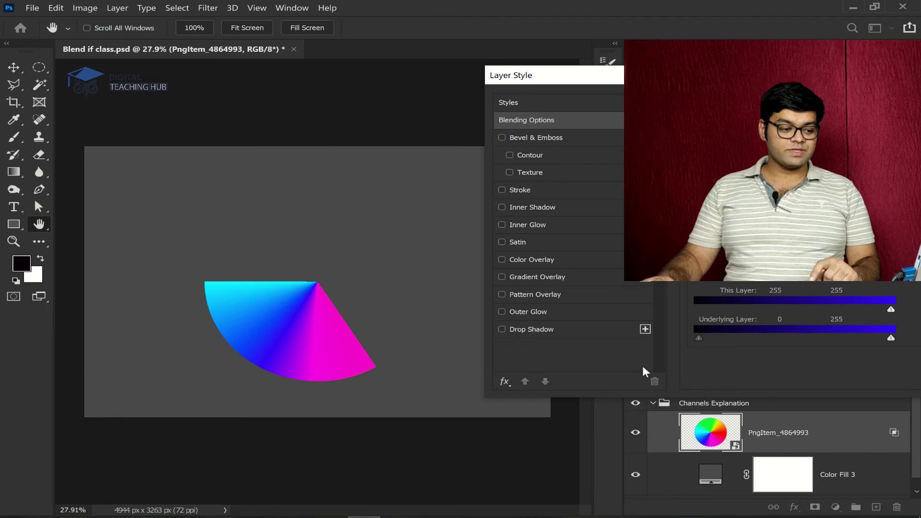
key("ctrl+z")
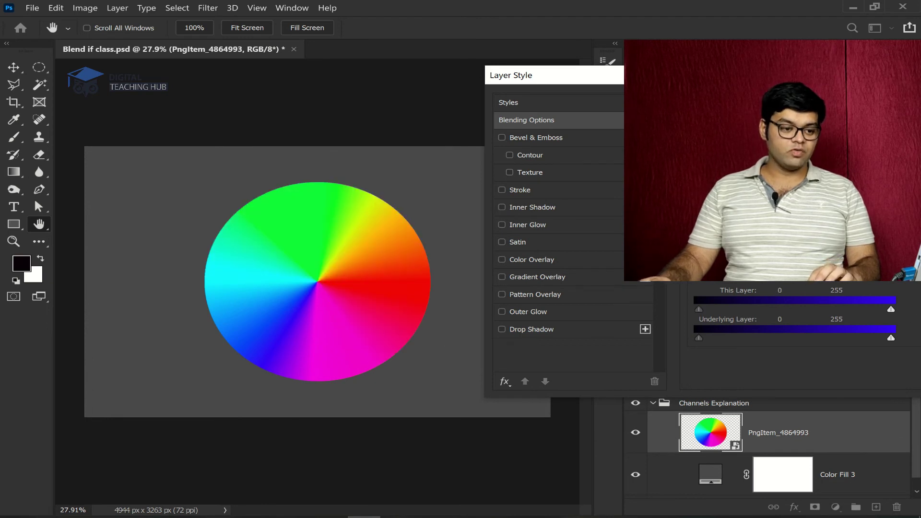
left_click_drag(750, 83, 517, 98)
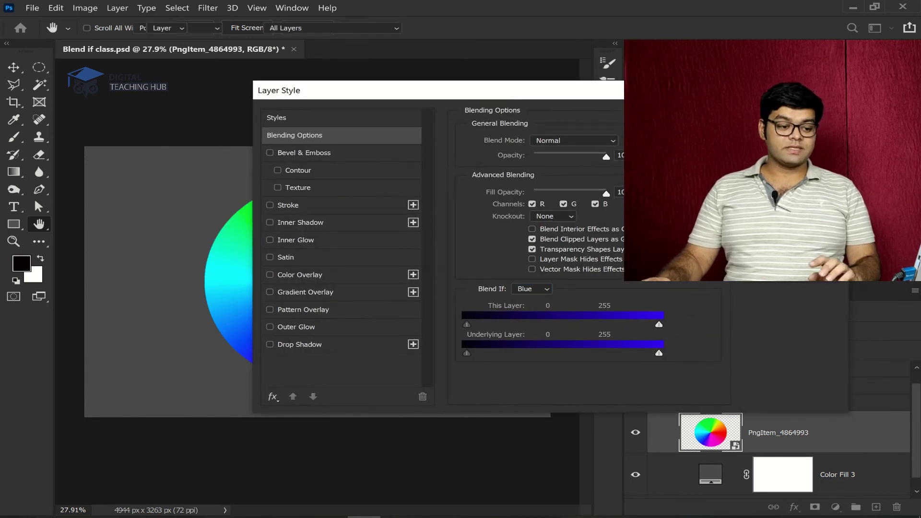
left_click(790, 118)
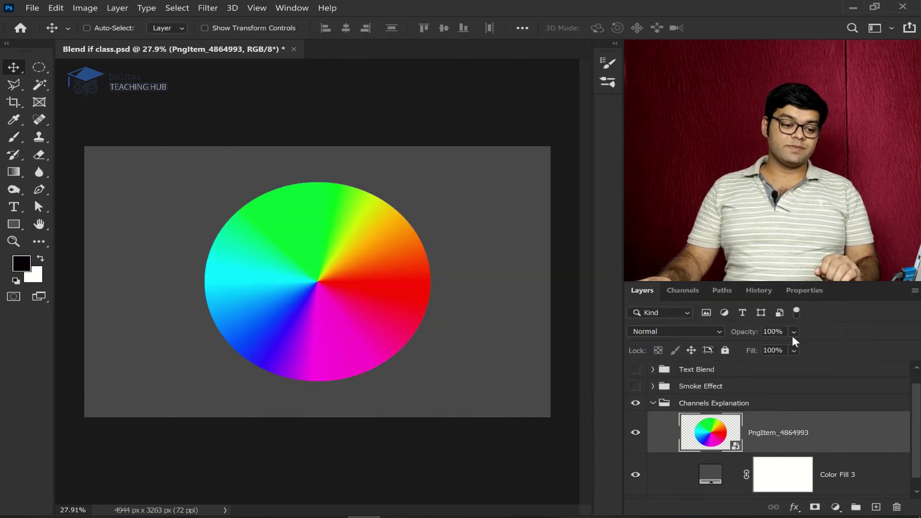
View the Red, Green and Blue channels of the color wheel one by one, and return to the RGB composite.
left_click(684, 291)
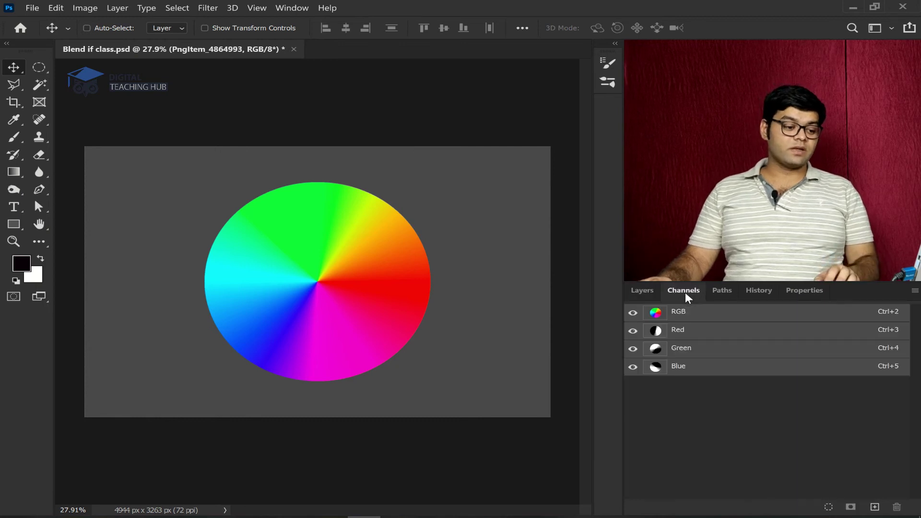
left_click(715, 331)
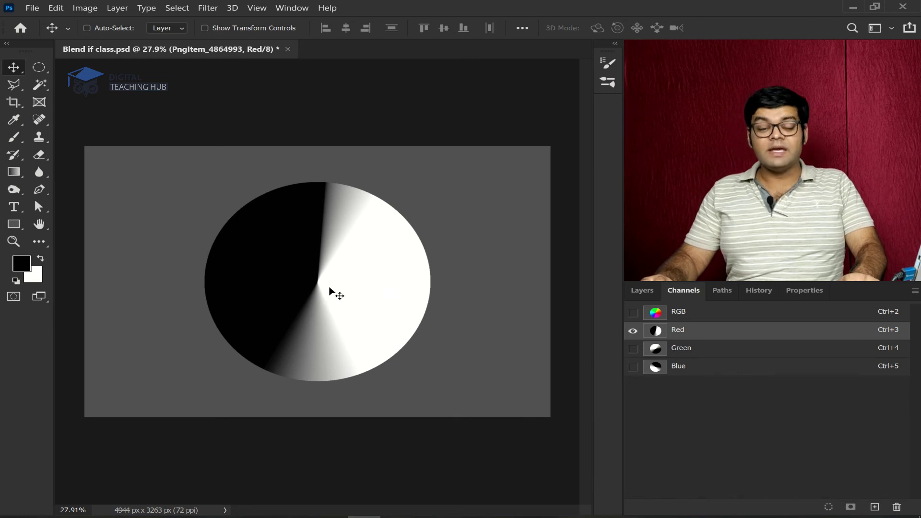
left_click(696, 354)
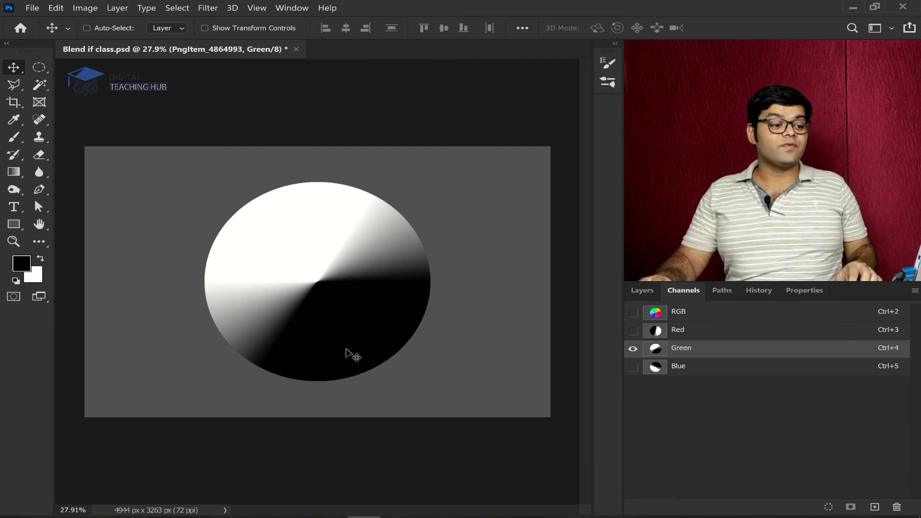
left_click(696, 371)
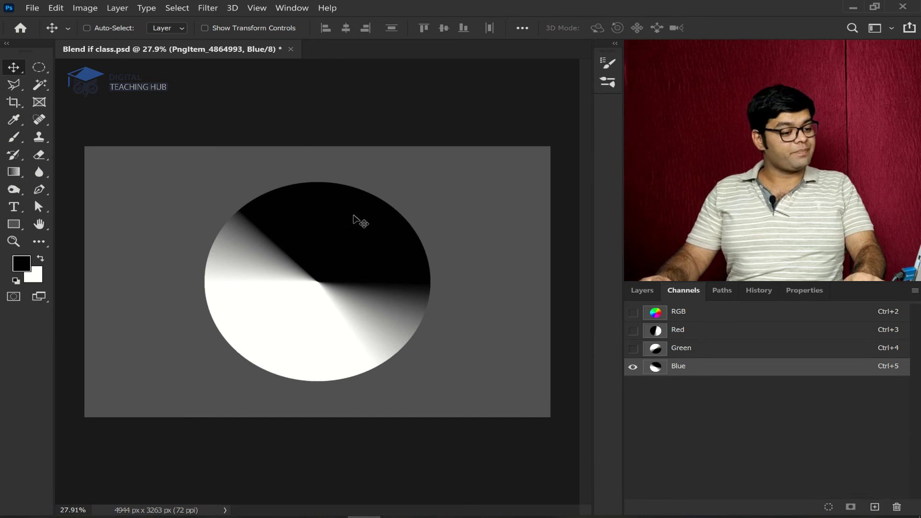
left_click(690, 319)
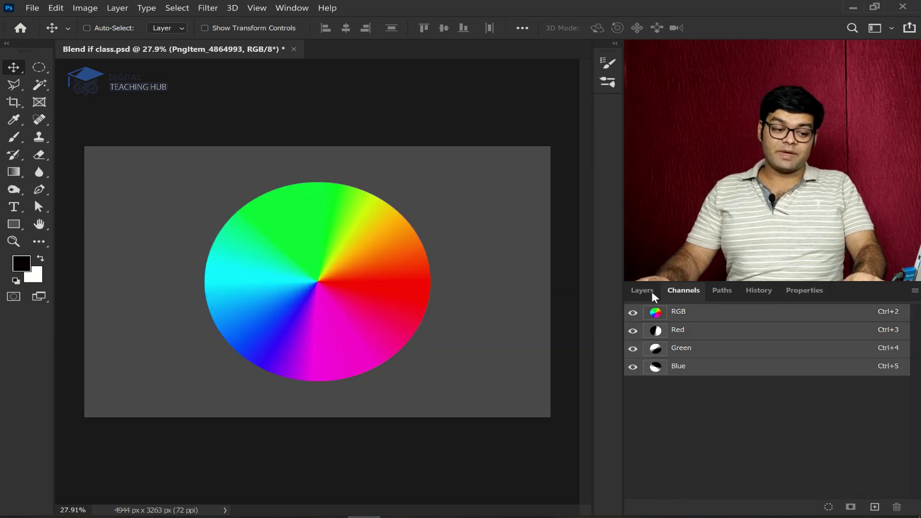
Collapse and hide the Channels Explanation group, and expand the Cloud Remove group to show its two image layers.
left_click(645, 289)
left_click(653, 403)
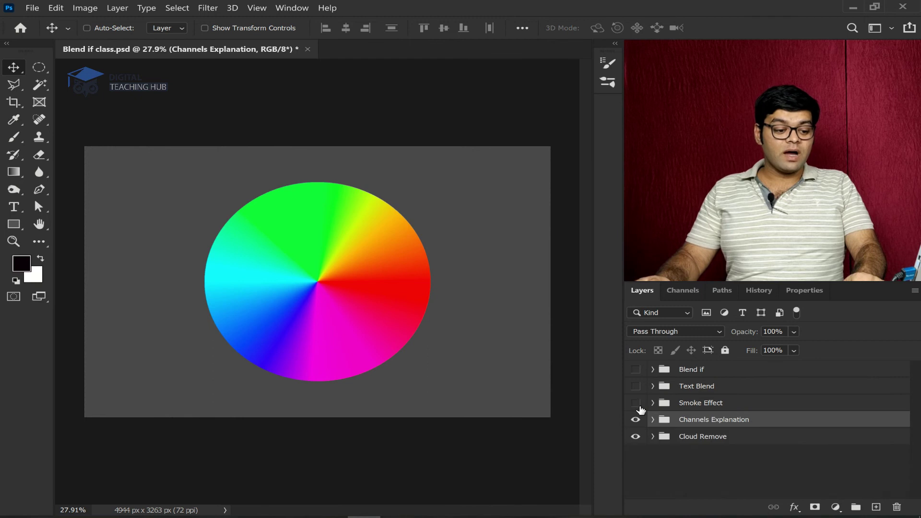
left_click(636, 421)
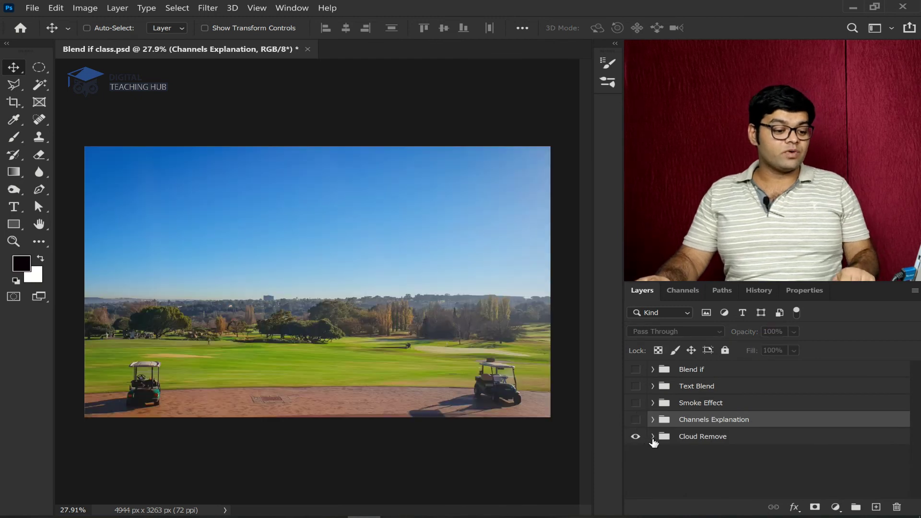
left_click(653, 437)
scroll(653, 443, "down", 3)
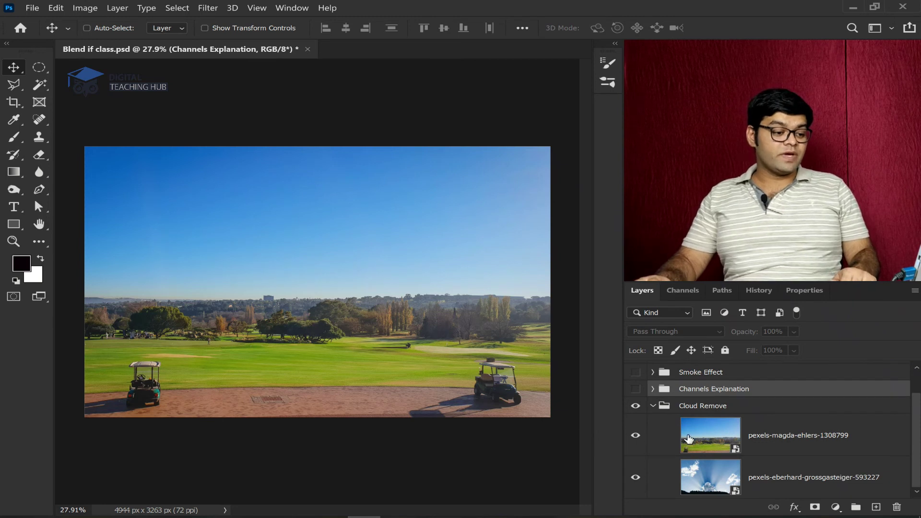
Preview the cloudy sky under the golf course layer, and set the golf course layer's Blend If to the Blue channel.
left_click(637, 435)
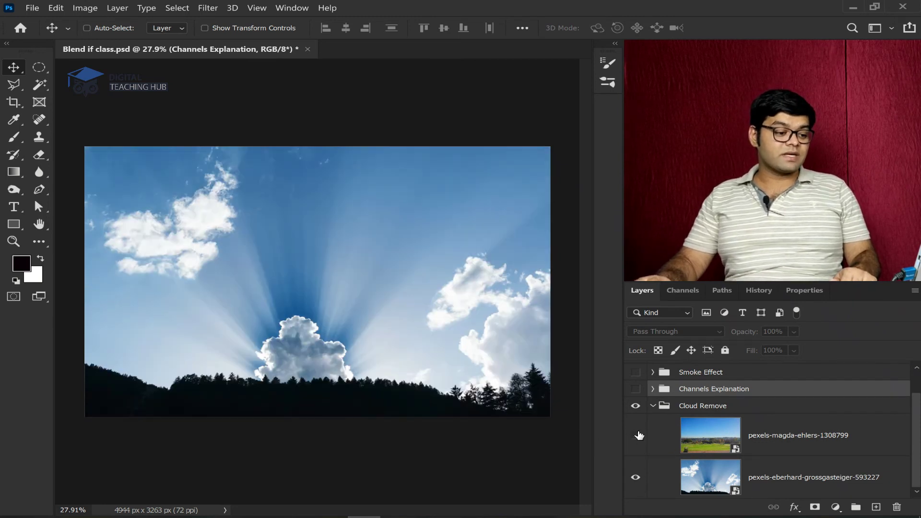
left_click(636, 437)
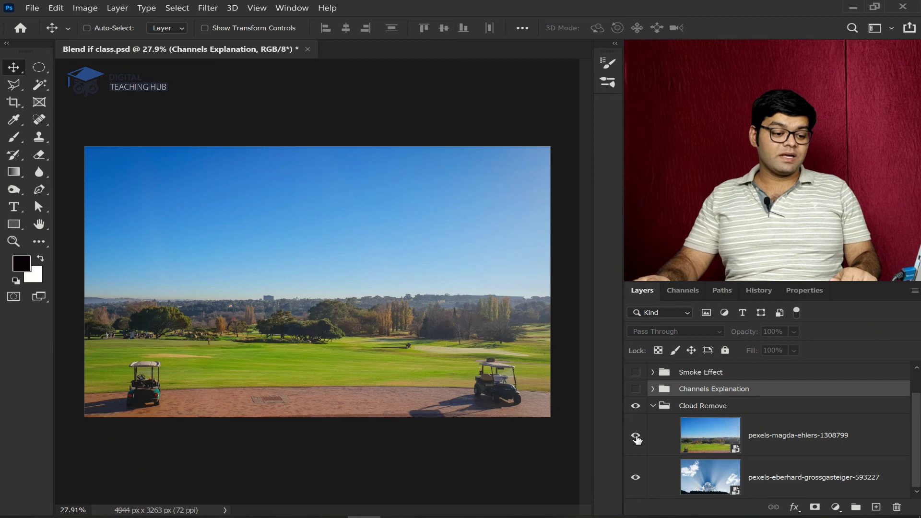
left_click(886, 440)
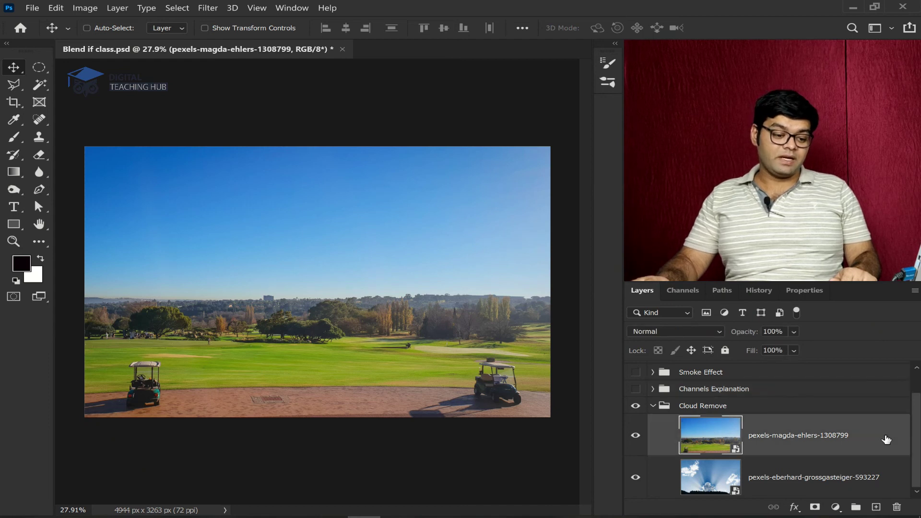
double_click(886, 440)
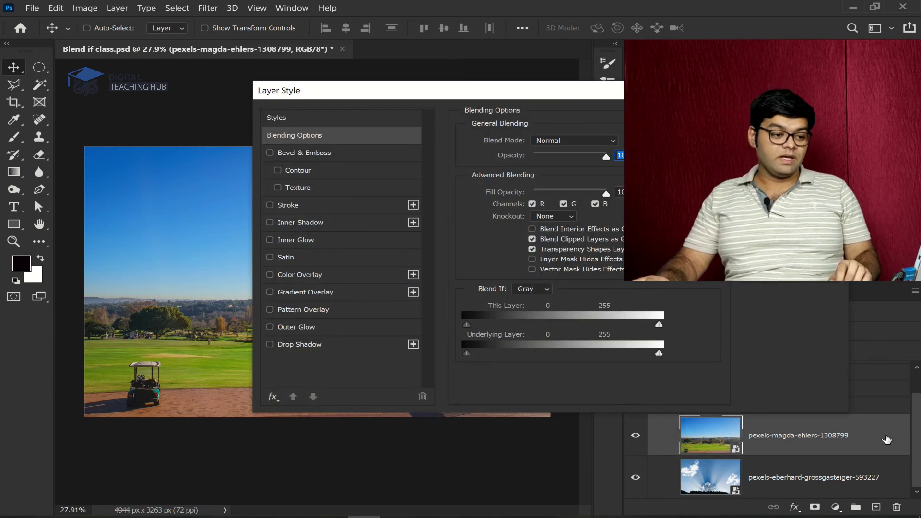
left_click_drag(559, 99, 794, 104)
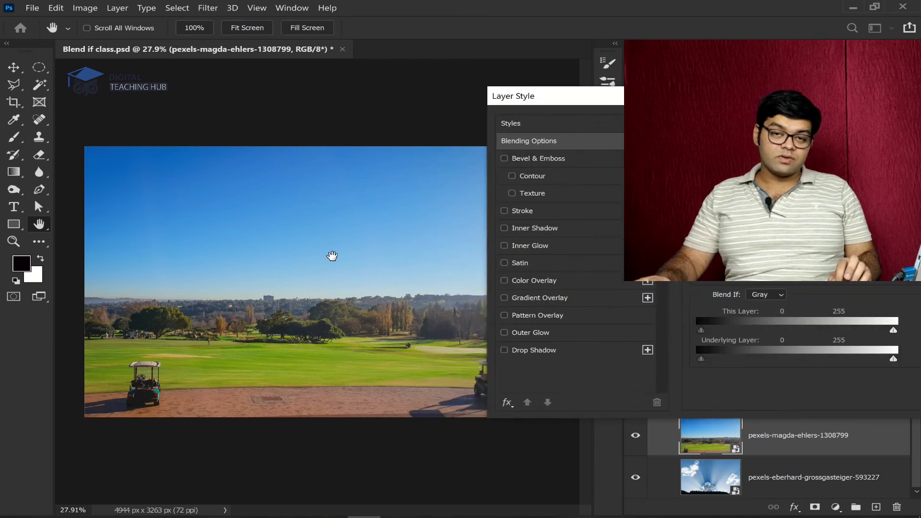
left_click(766, 295)
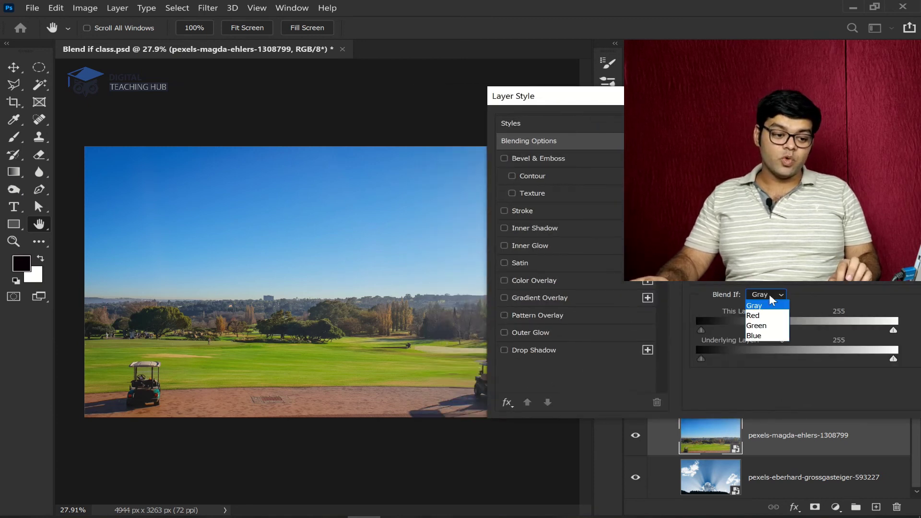
left_click(763, 338)
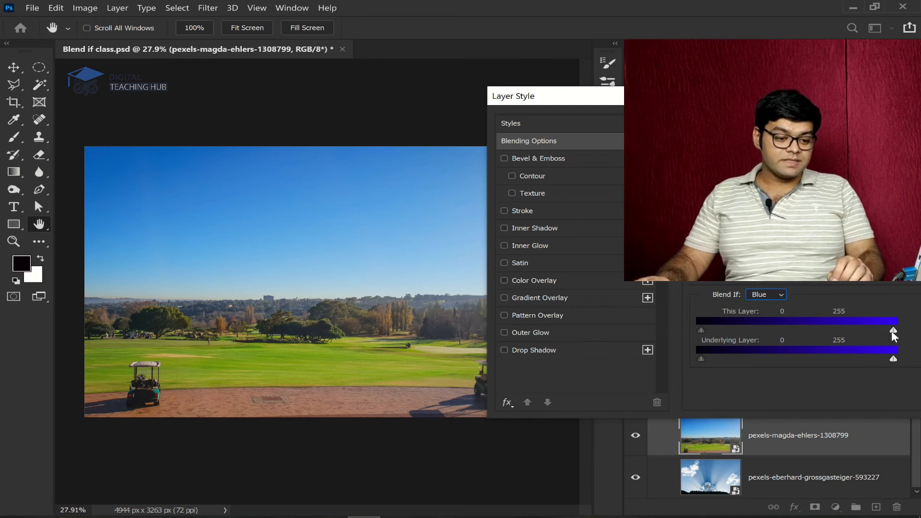
Lower the golf course layer's Blue This Layer white point to 154, split it to 113 / 154, and apply the blending.
left_click_drag(881, 333, 829, 333)
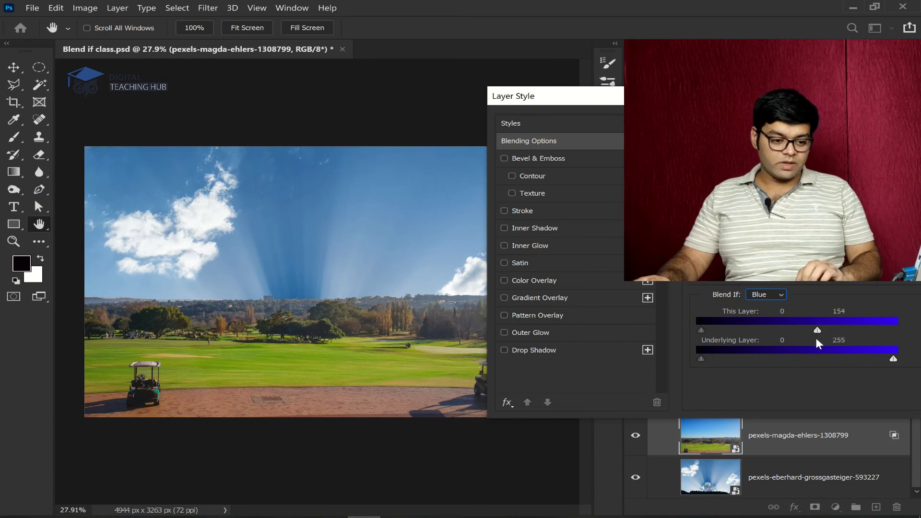
left_click_drag(817, 330, 787, 331, "alt")
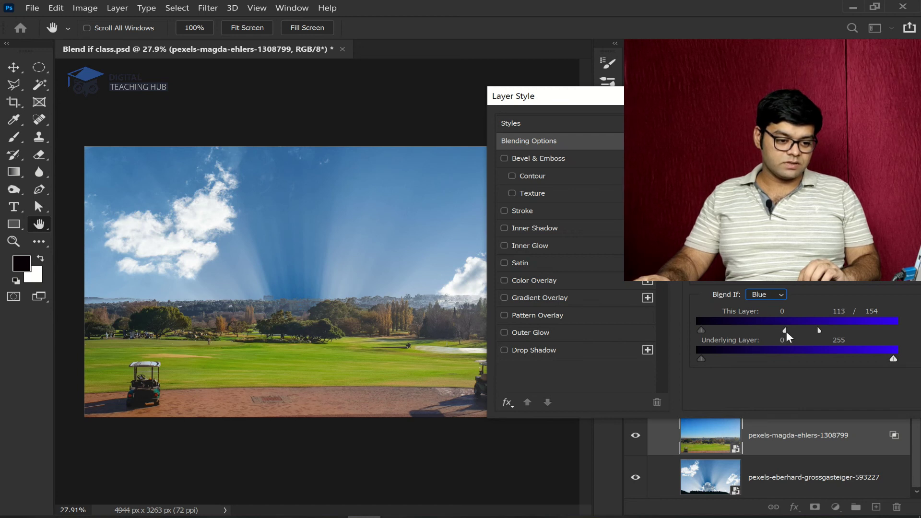
left_click_drag(845, 96, 670, 131)
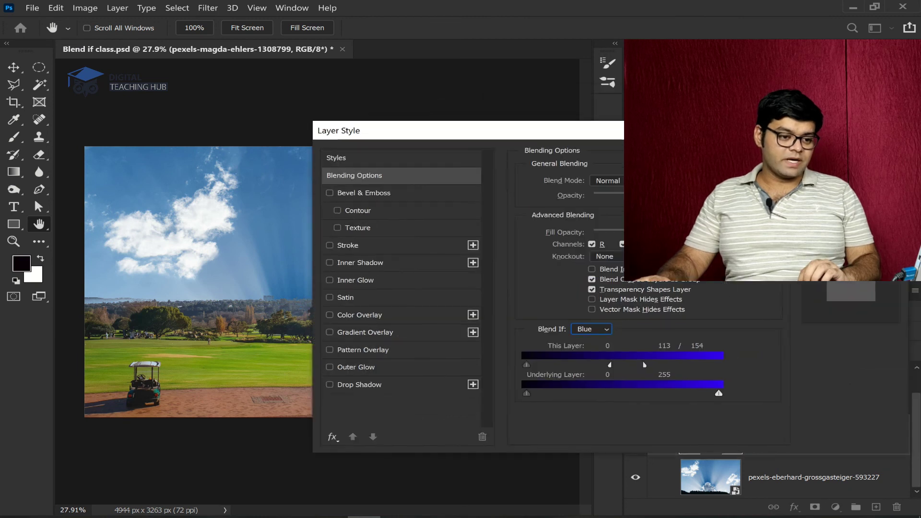
key("Return")
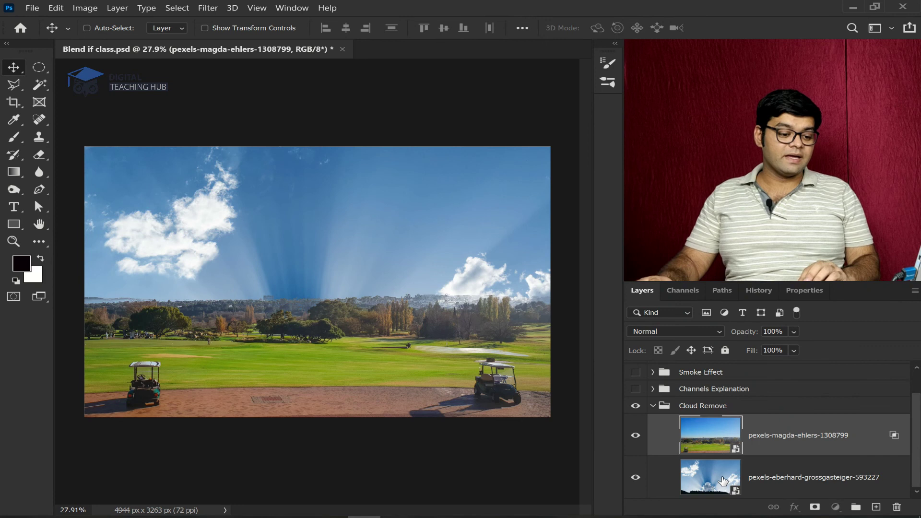
Move the cloudy sky layer upward so the central sunlit cloud sits just above the golf course's tree line.
left_click(679, 470)
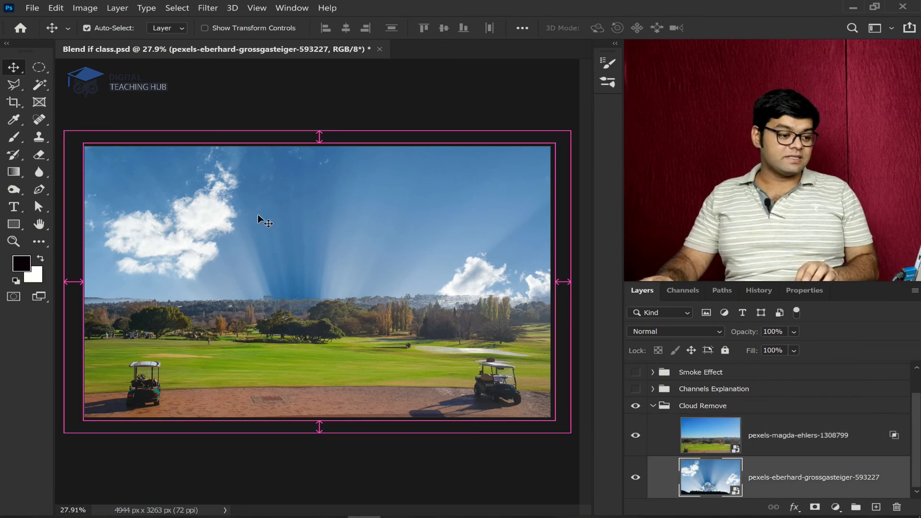
left_click_drag(291, 231, 289, 179)
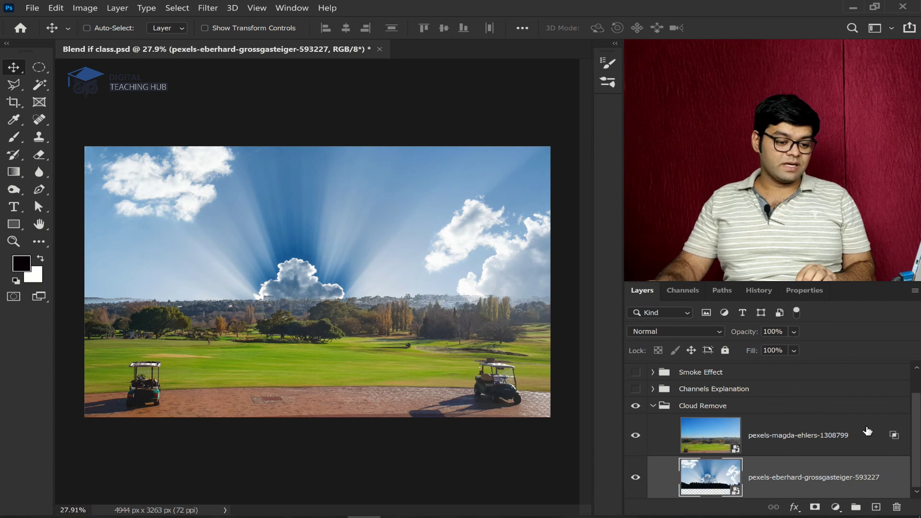
Move the lower half of the golf course layer's split Blue white point higher to reduce the haze at the horizon, and apply.
double_click(893, 435)
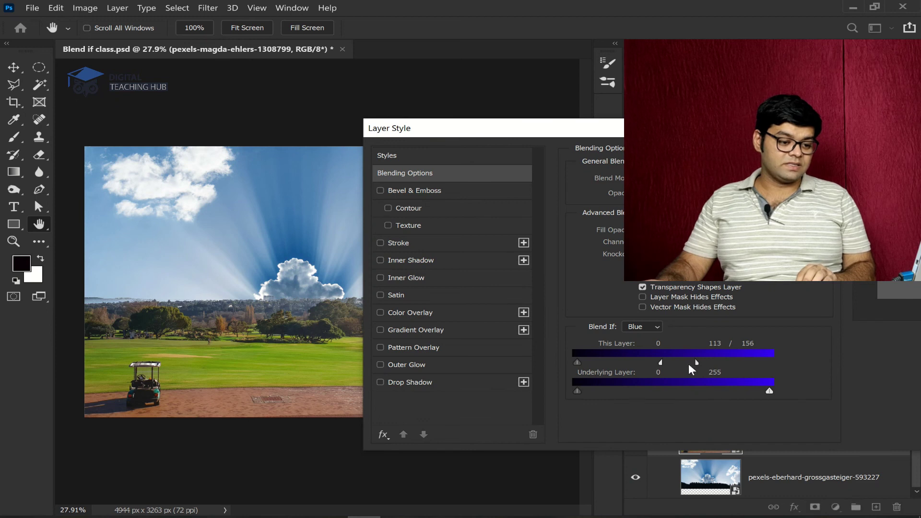
left_click_drag(660, 361, 705, 361)
key("Return")
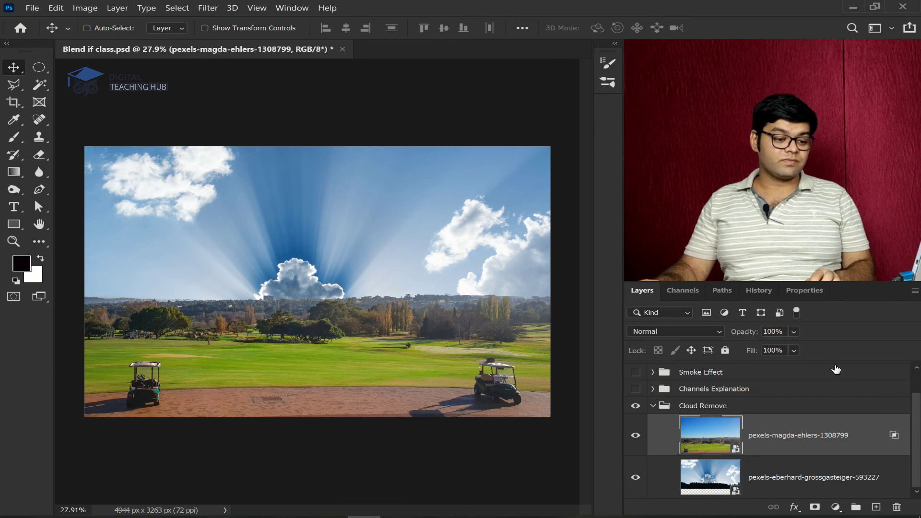
Compare the golf course image before and after the sky blend through its history states, ending on the latest state.
left_click(758, 290)
left_click(716, 444)
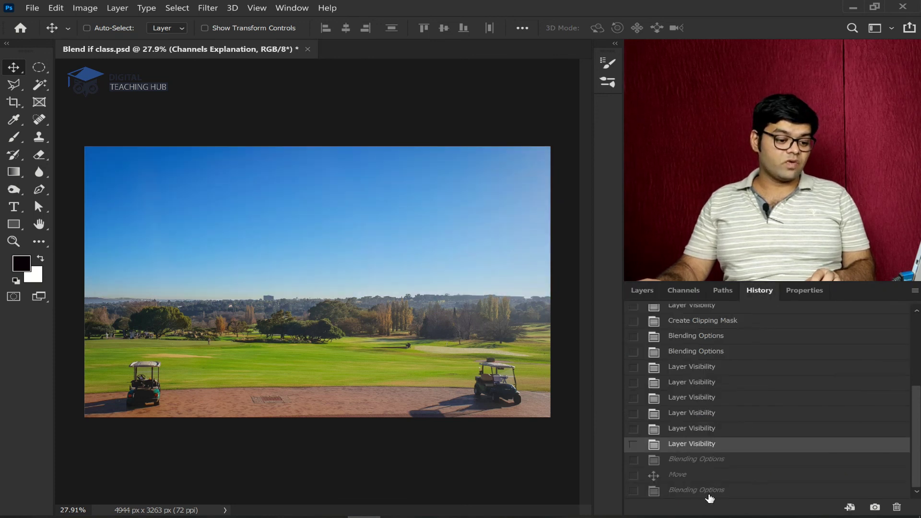
left_click(709, 491)
left_click(711, 445)
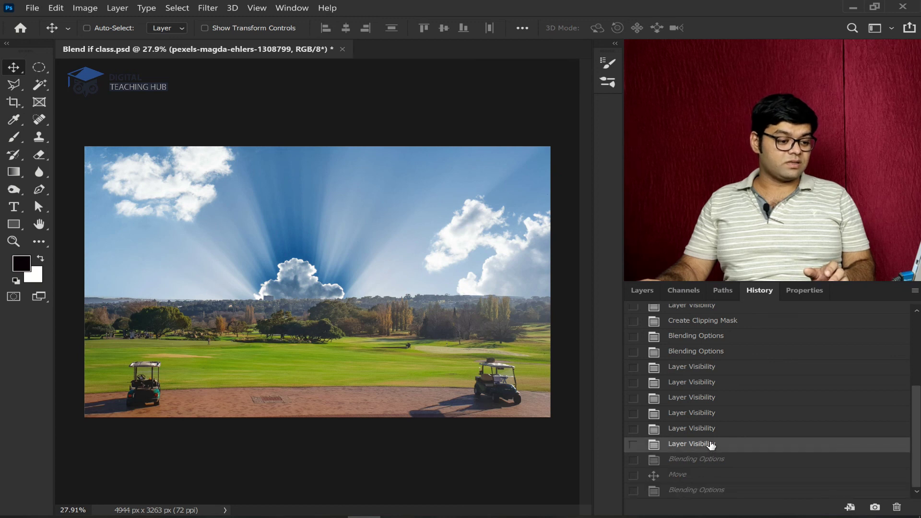
left_click(717, 491)
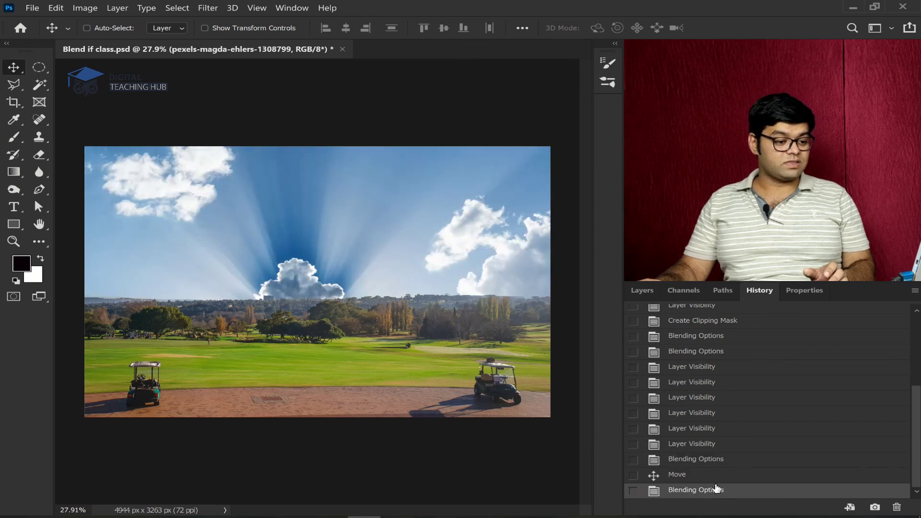
left_click(646, 291)
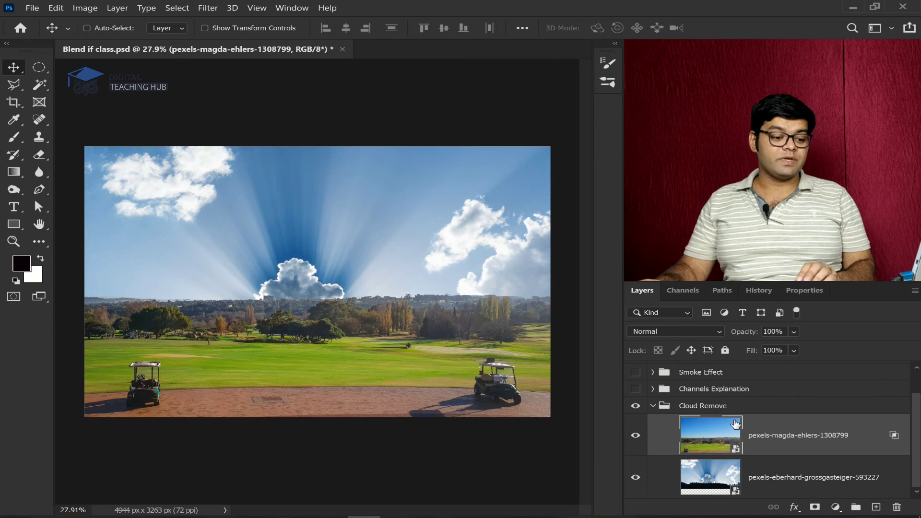